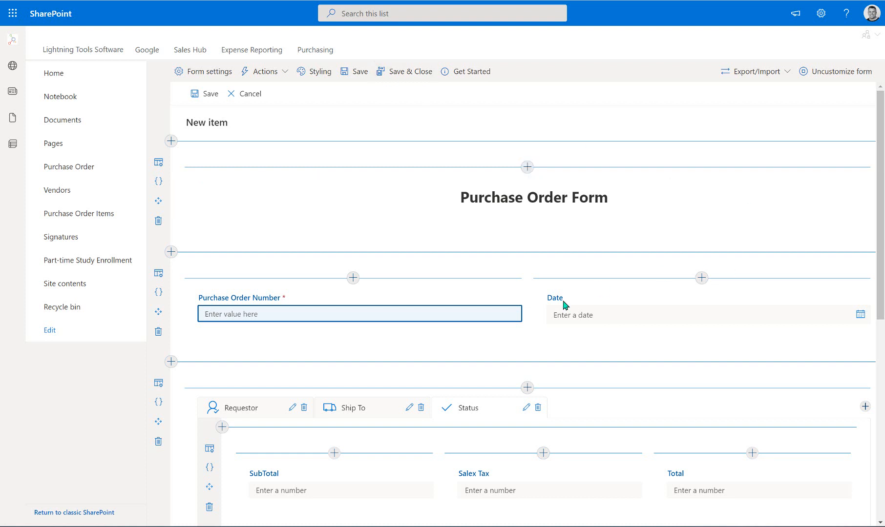
# - Preview the Command Bar and Form Load action panels, closing each without changes
pyautogui.moveTo(562, 302)
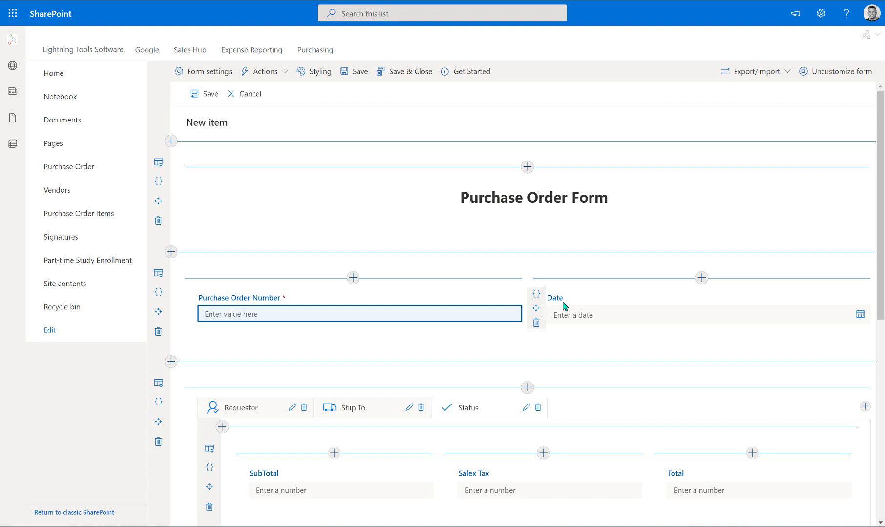
pyautogui.click(292, 79)
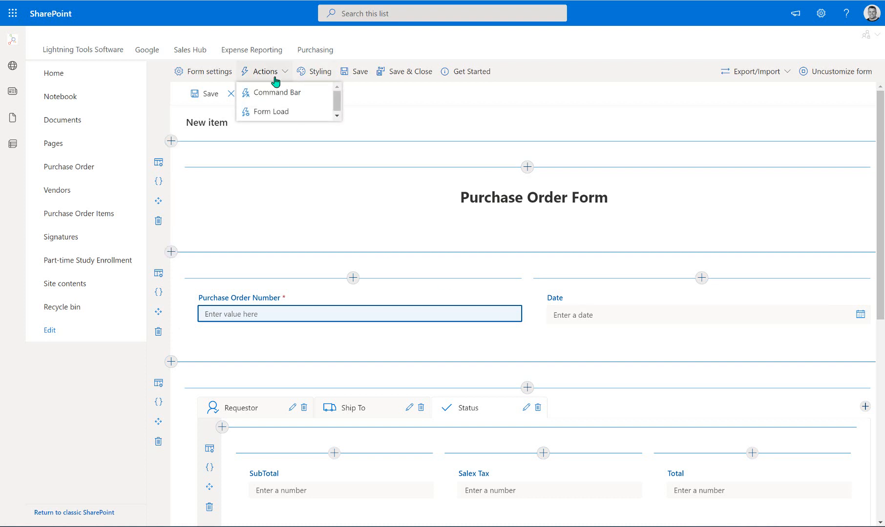
pyautogui.click(310, 94)
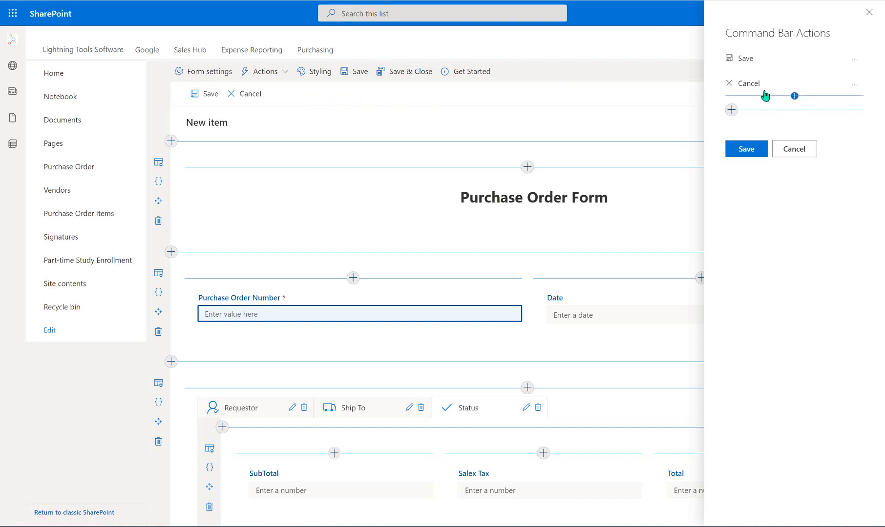
pyautogui.click(792, 154)
pyautogui.click(254, 75)
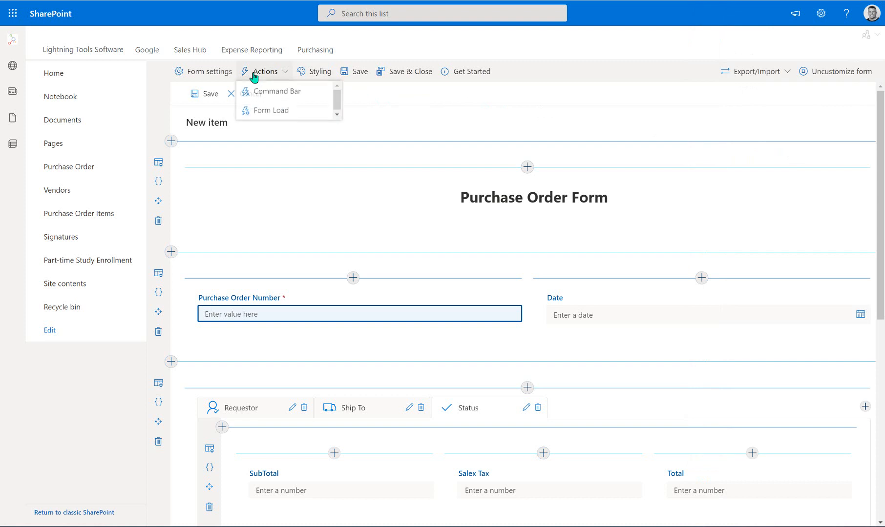
pyautogui.click(287, 113)
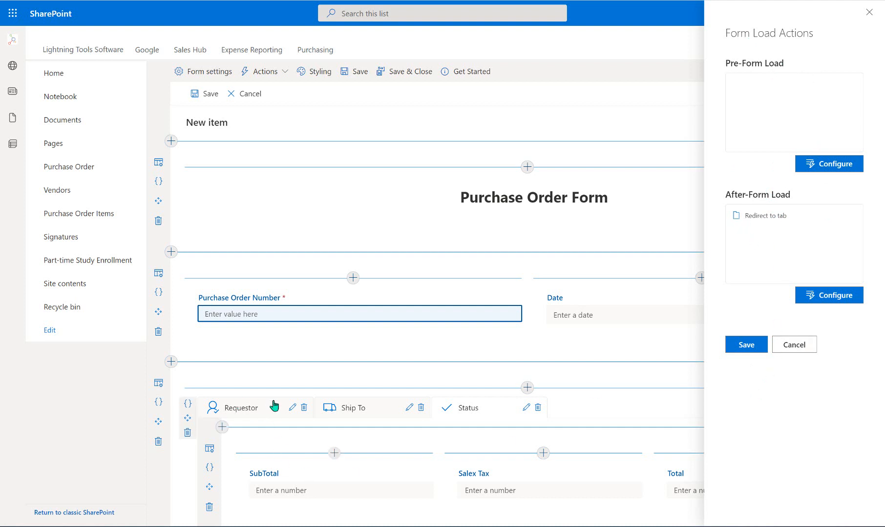
pyautogui.click(794, 347)
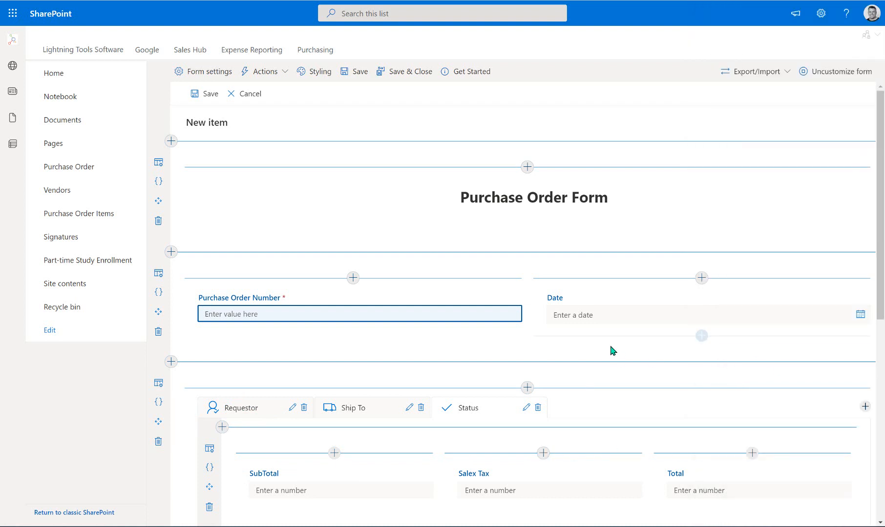
# - Add a non-primary Button with actions below Status, cancelling its action configuration
pyautogui.scroll(-4, 611, 354)
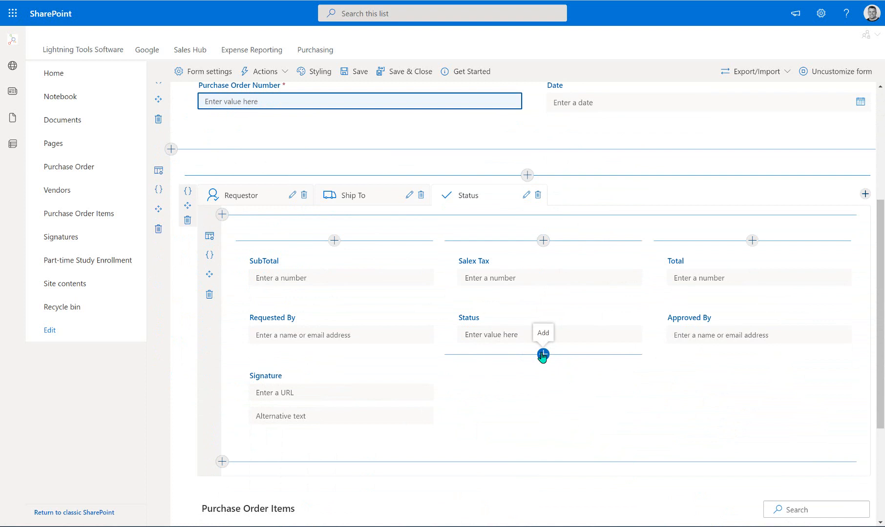
pyautogui.click(542, 354)
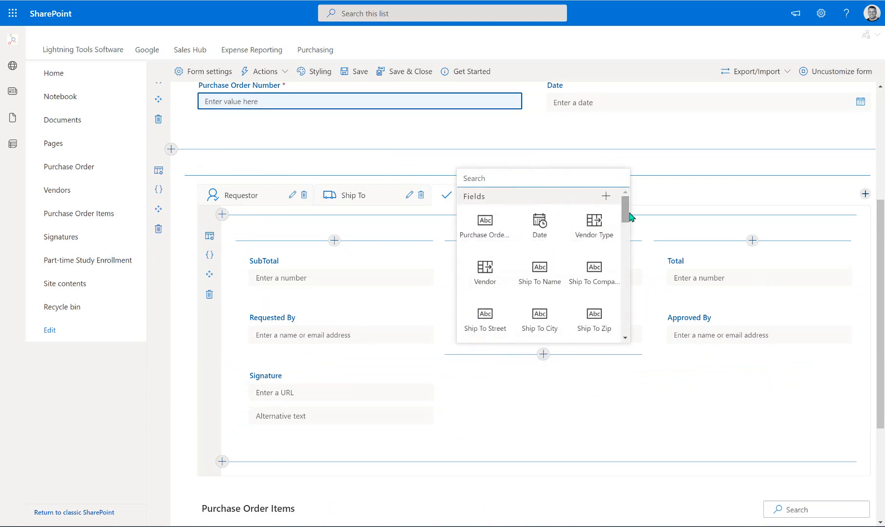
pyautogui.moveTo(626, 214); pyautogui.dragTo(627, 299)
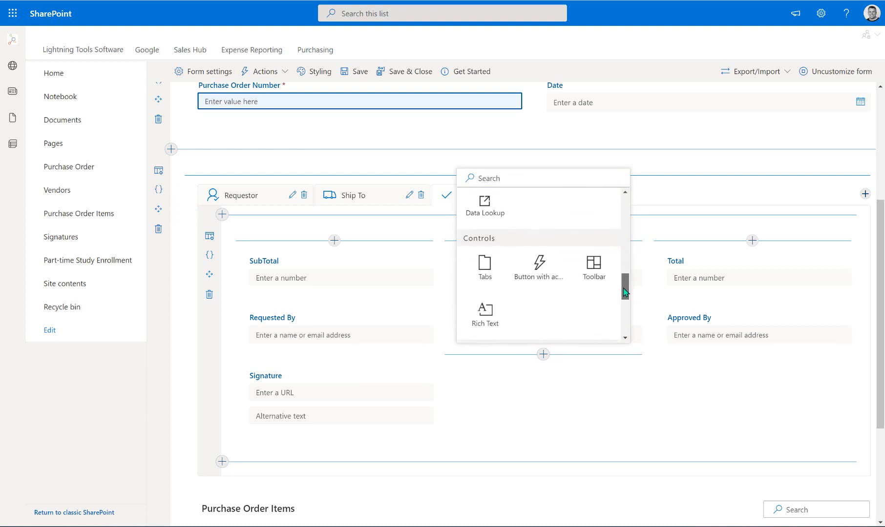
pyautogui.click(541, 279)
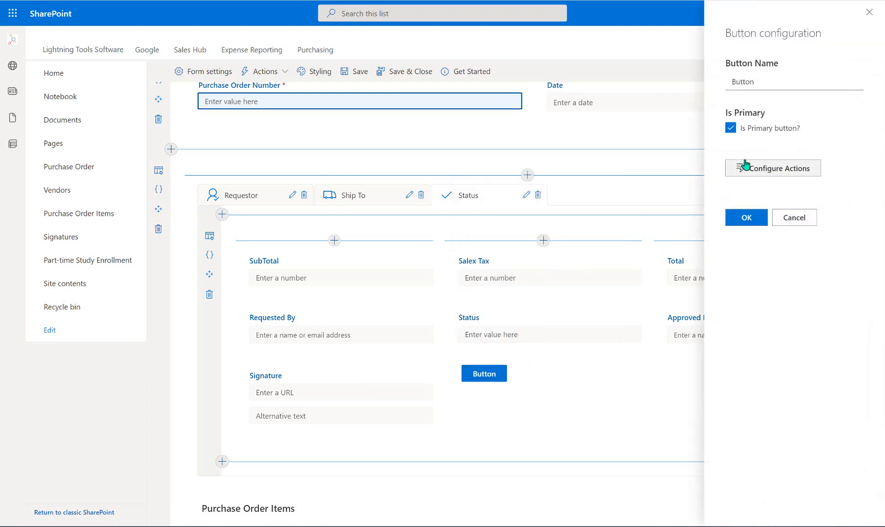
pyautogui.click(730, 128)
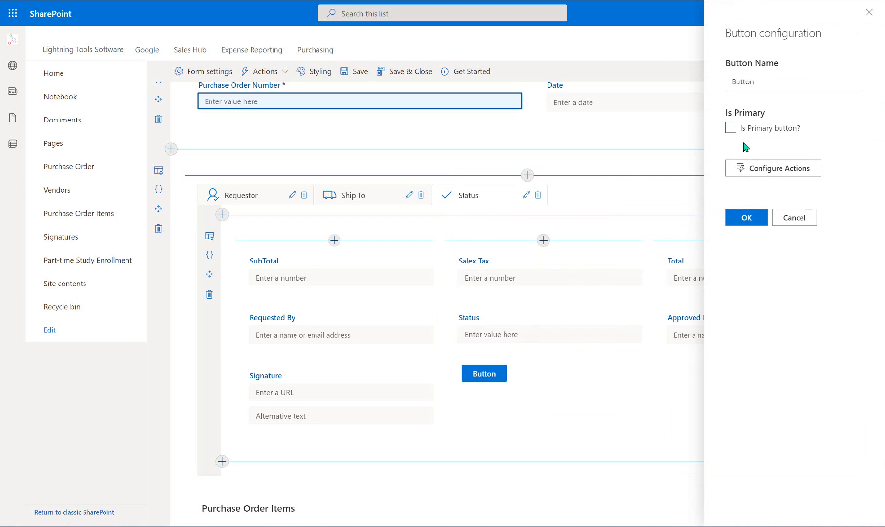
pyautogui.click(772, 171)
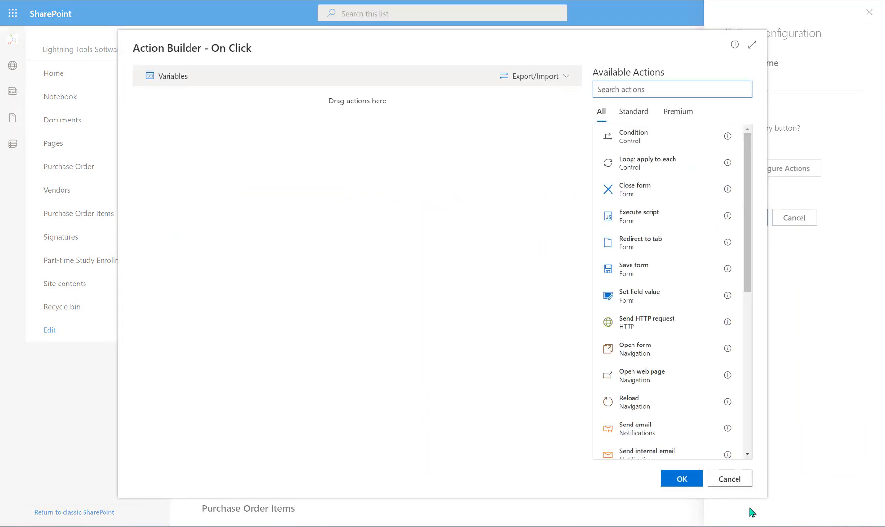
pyautogui.click(735, 480)
pyautogui.click(799, 218)
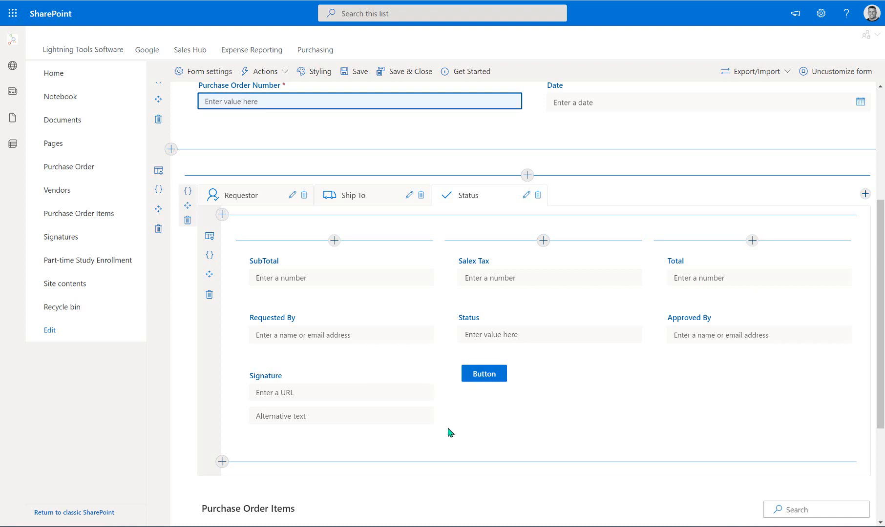
# - Delete the new button from the form and bring up the form action types list
pyautogui.moveTo(492, 370)
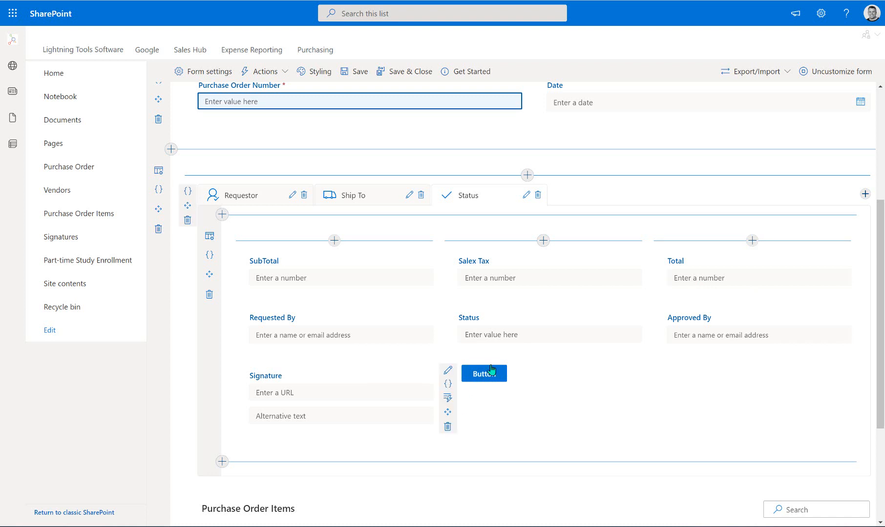
pyautogui.click(447, 426)
pyautogui.click(457, 292)
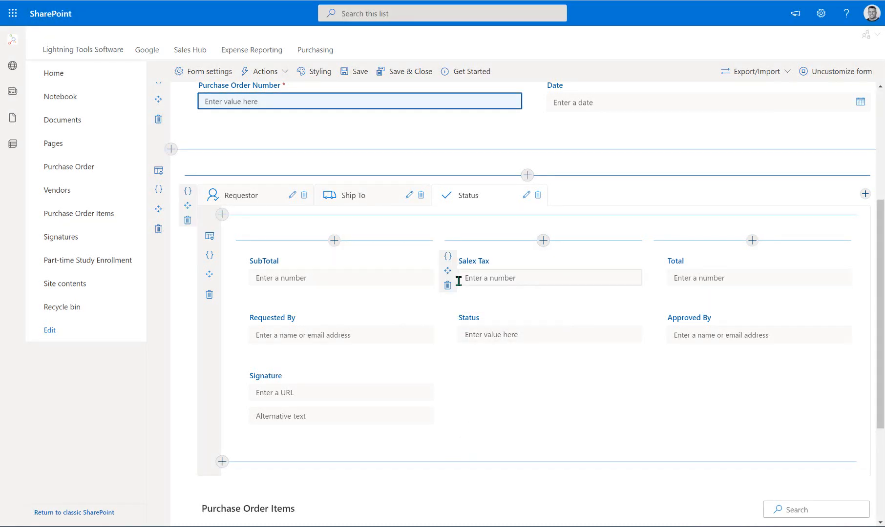
pyautogui.scroll(4, 439, 279)
pyautogui.click(271, 72)
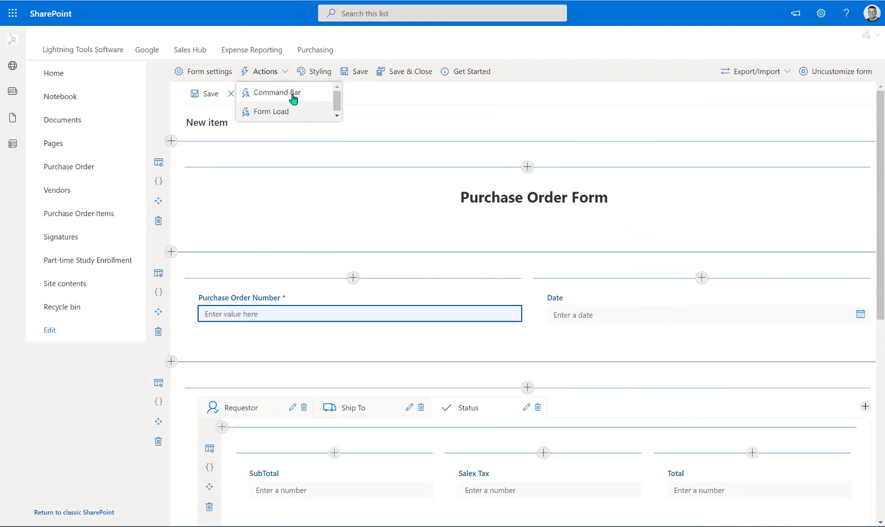
# - Show the Command Bar actions and inspect the Save and Cancel action flows without changes
pyautogui.click(288, 97)
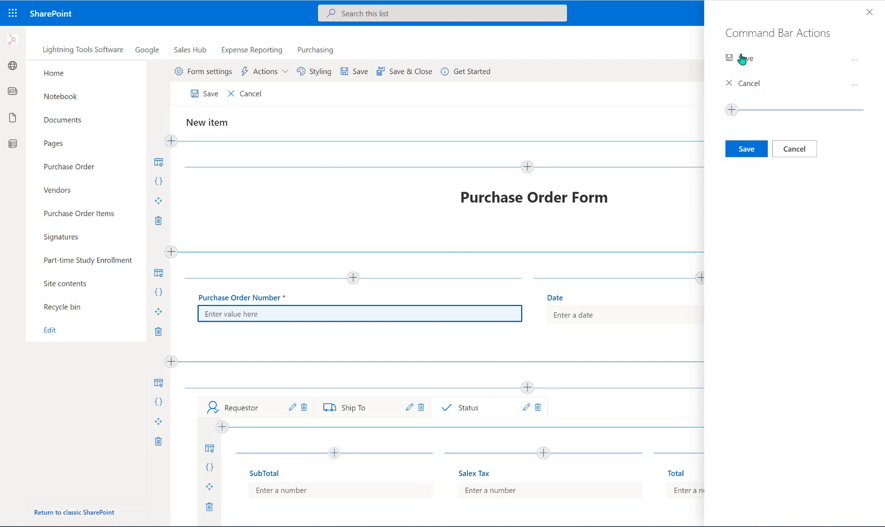
pyautogui.click(854, 60)
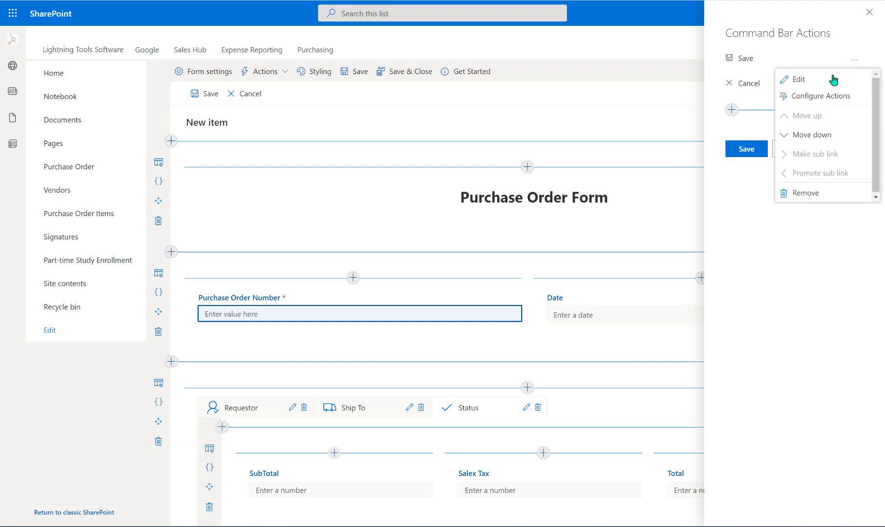
pyautogui.click(826, 96)
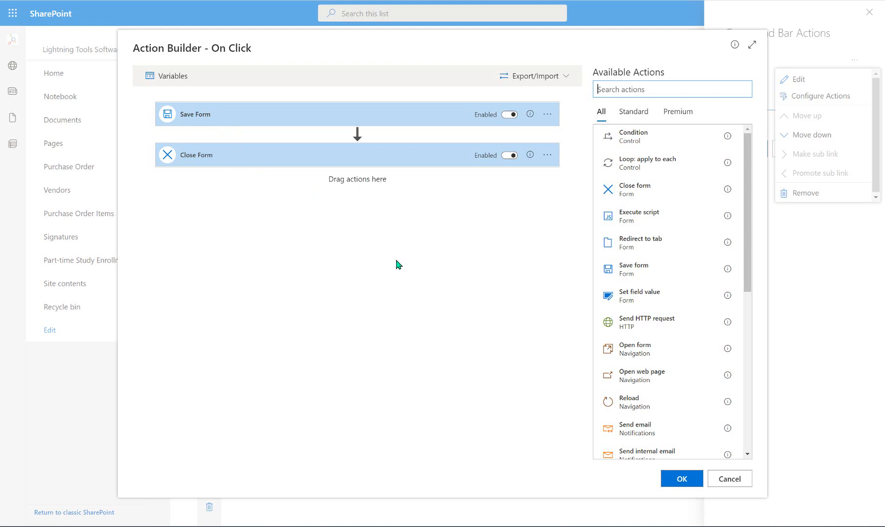
pyautogui.click(720, 484)
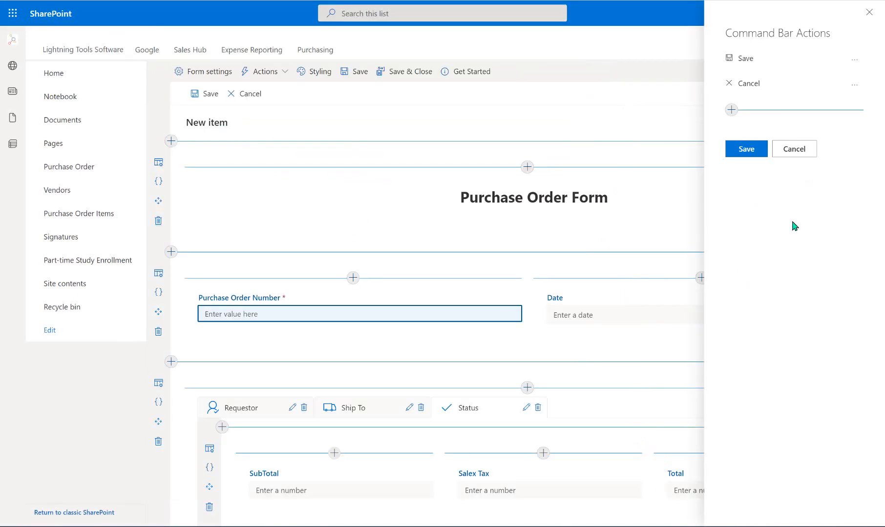
pyautogui.click(854, 84)
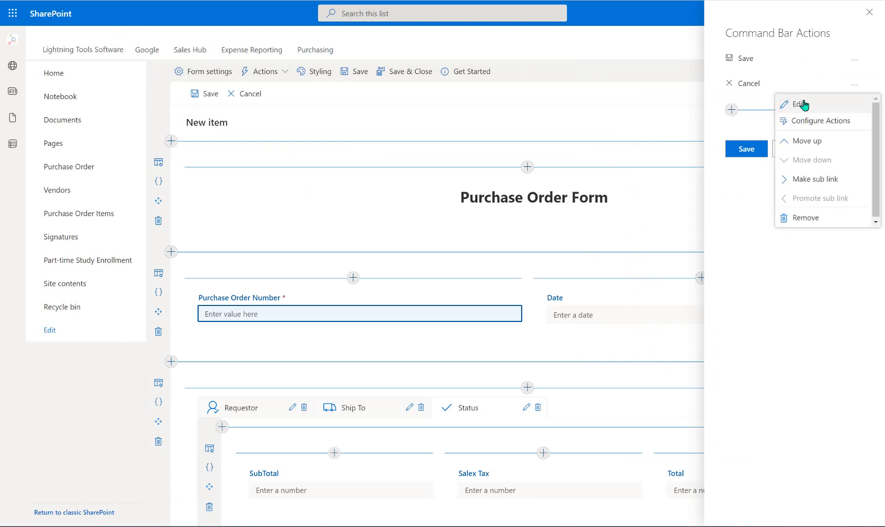
pyautogui.click(814, 121)
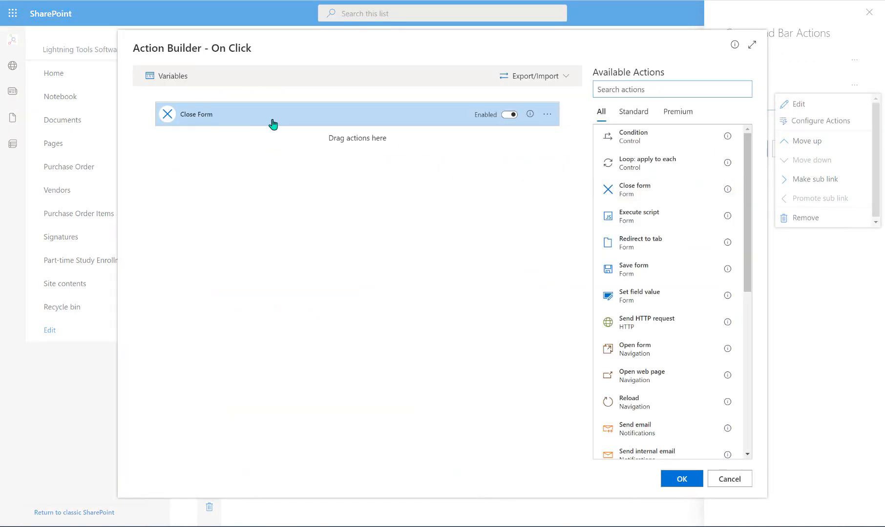
pyautogui.click(719, 476)
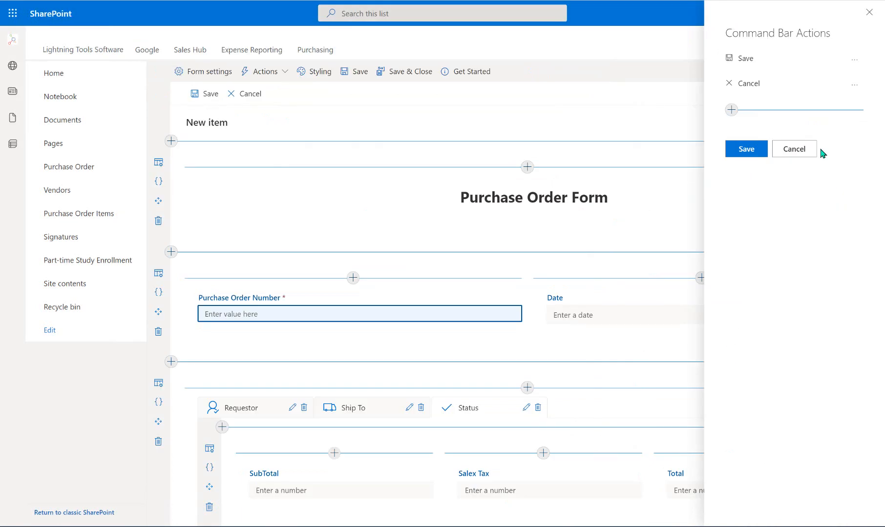
# - Rename the command to Save Draft and add a step setting Status to Draft
pyautogui.click(853, 60)
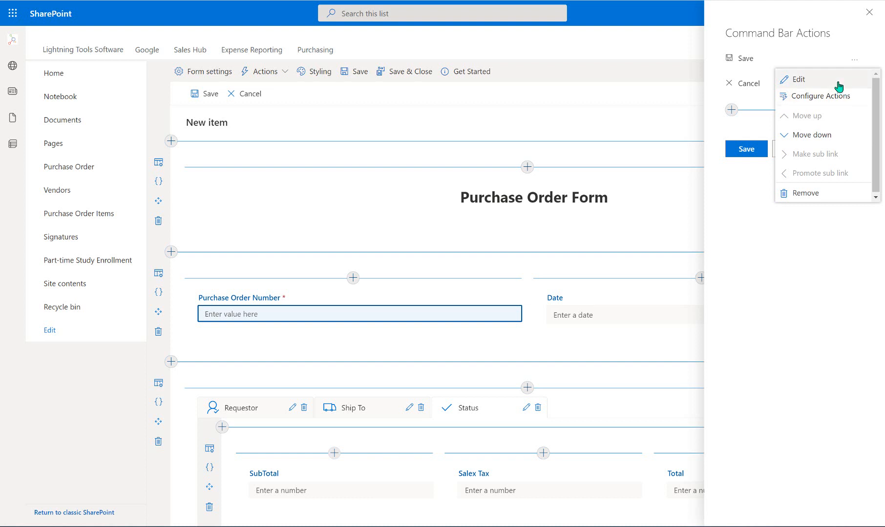
pyautogui.click(838, 84)
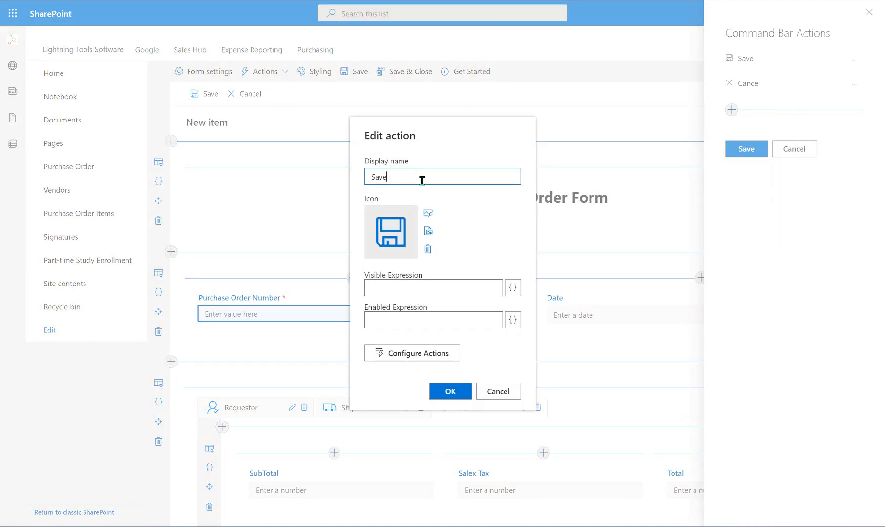
pyautogui.write('Draft')
pyautogui.click(423, 362)
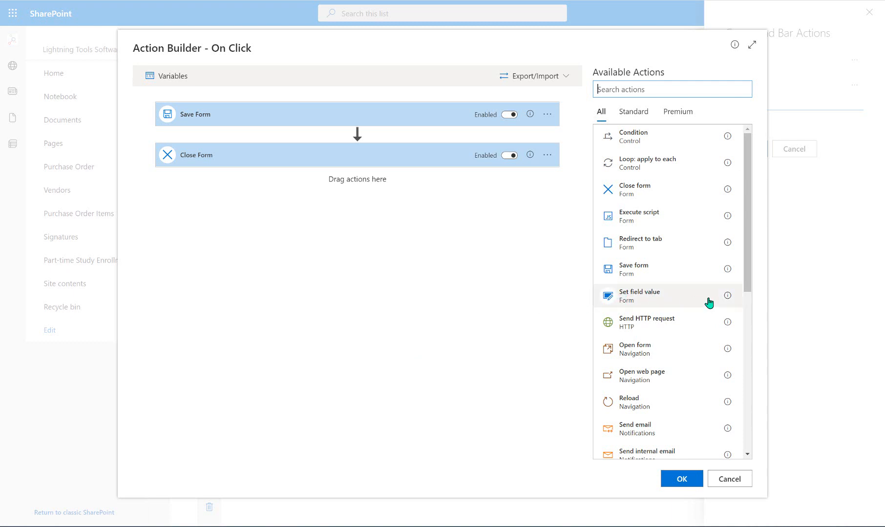
pyautogui.moveTo(683, 299); pyautogui.dragTo(404, 138)
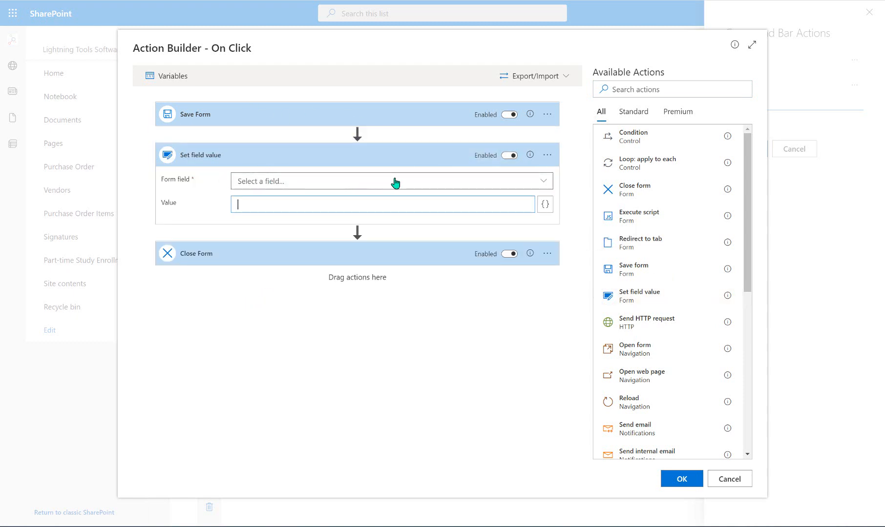
pyautogui.click(533, 185)
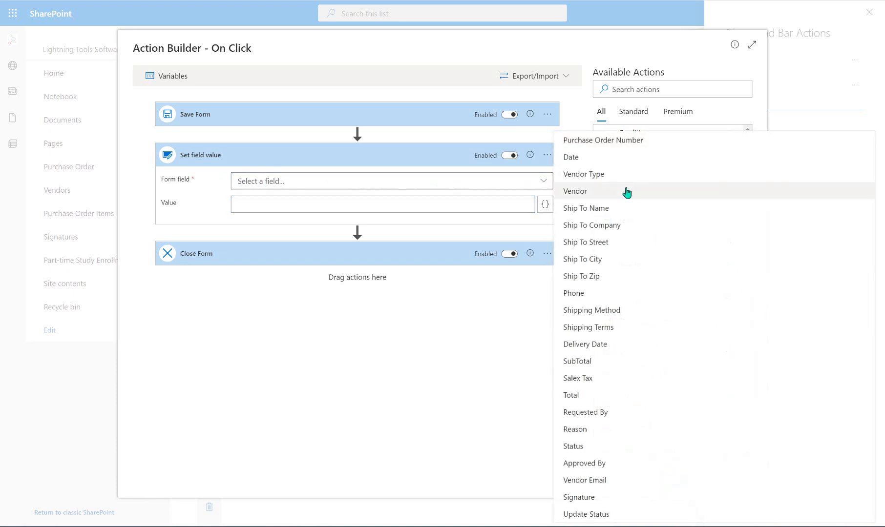
pyautogui.click(589, 446)
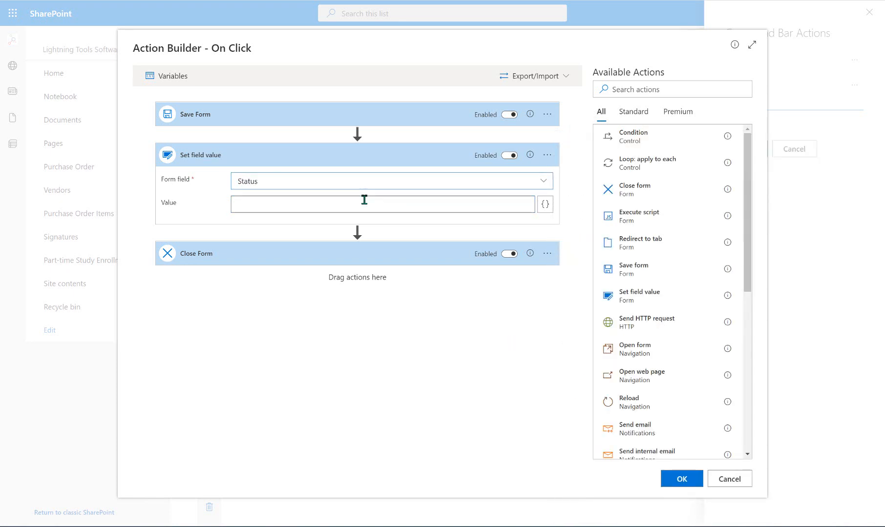
pyautogui.click(364, 200)
pyautogui.write('Draft')
pyautogui.click(574, 323)
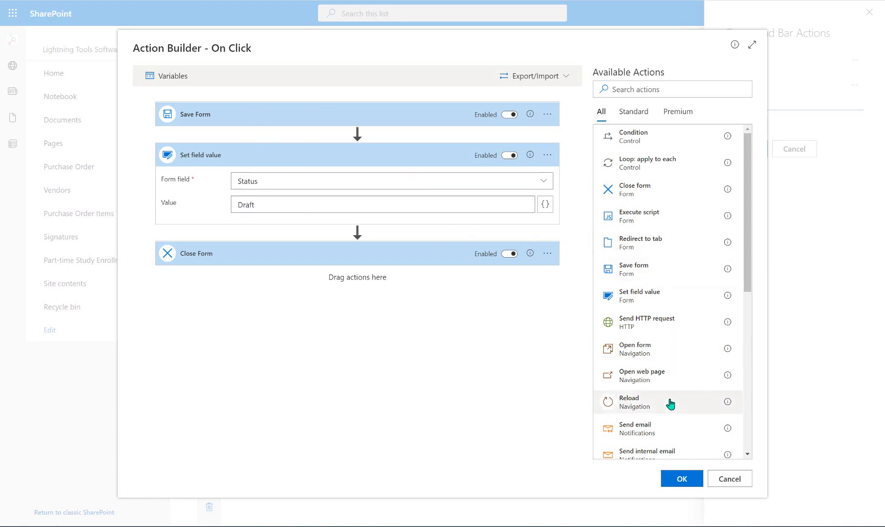
# - Insert a Save form step before Close Form and accept the action flow
pyautogui.scroll(-4, 669, 401)
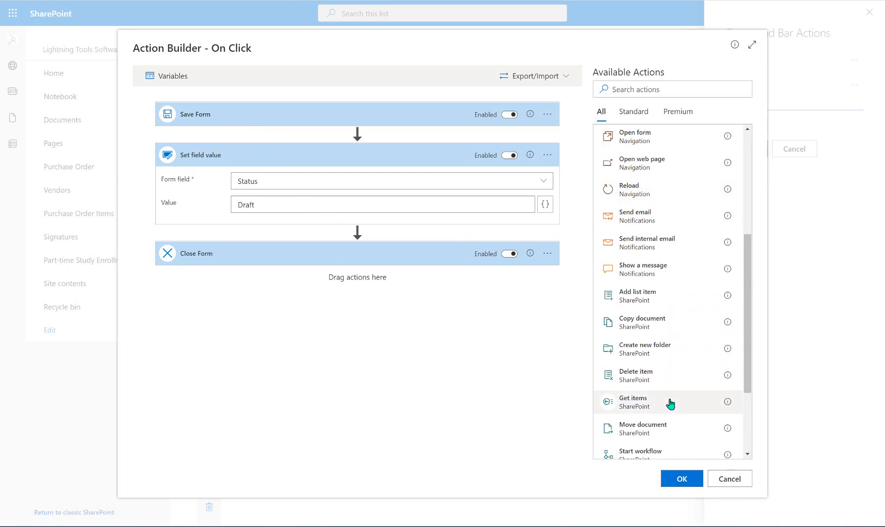
pyautogui.scroll(-3, 669, 405)
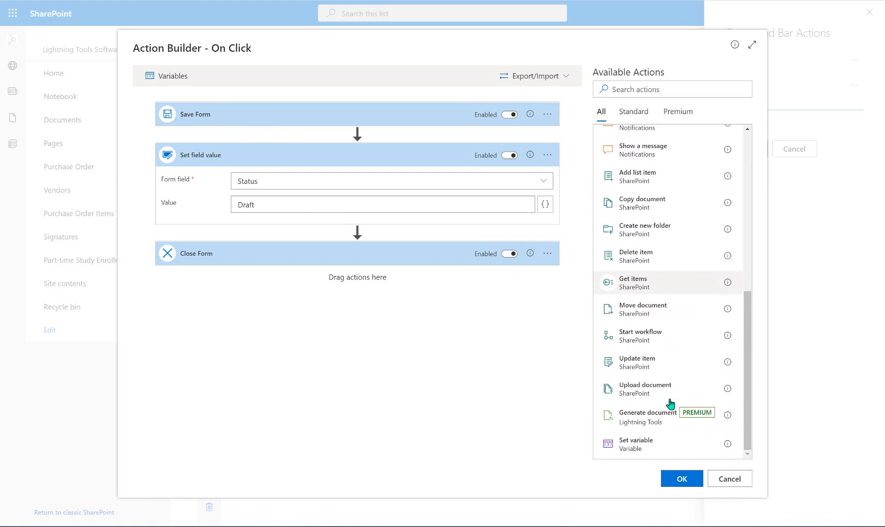
pyautogui.scroll(6, 668, 403)
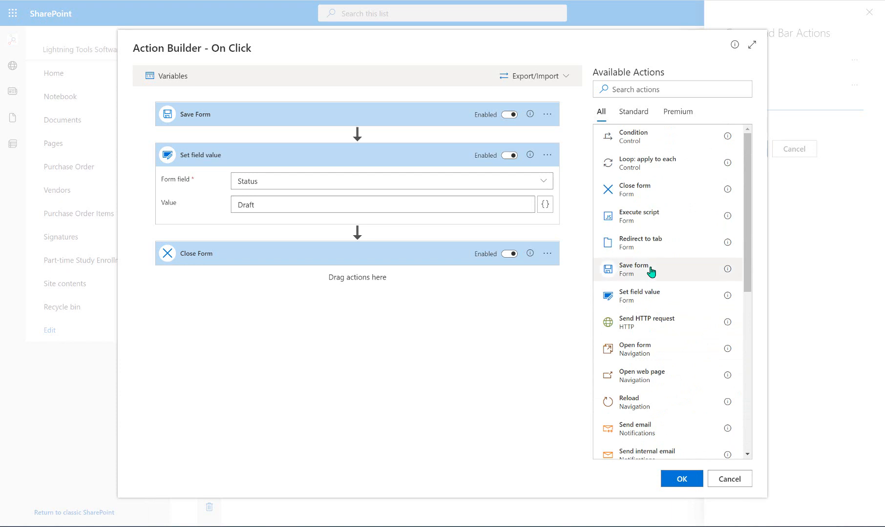
pyautogui.moveTo(650, 274); pyautogui.dragTo(326, 235)
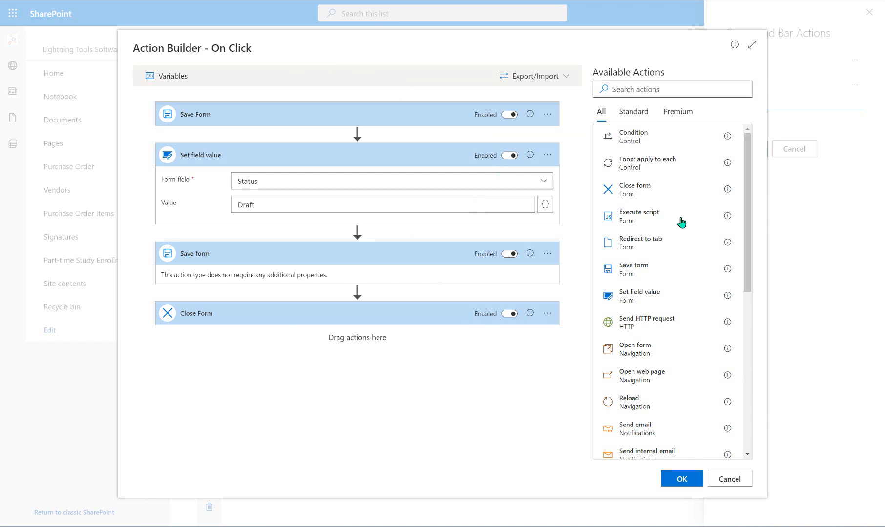
pyautogui.click(681, 479)
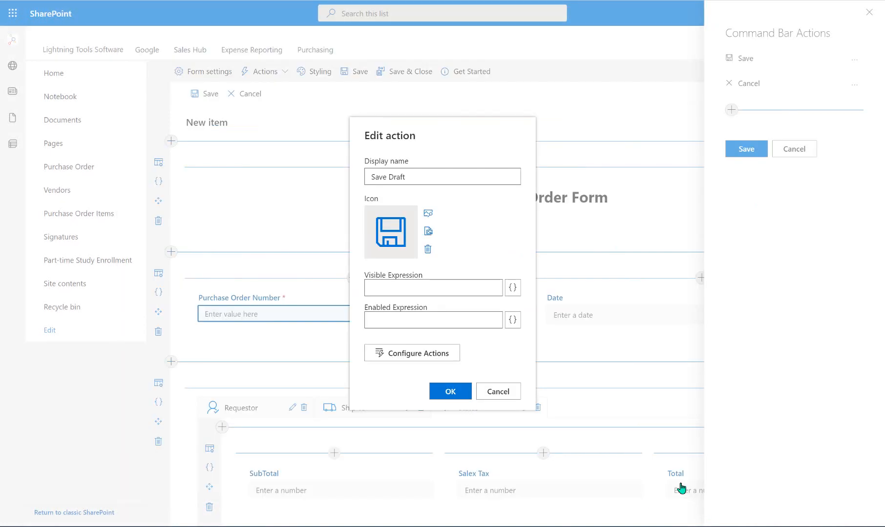
# - Keep the Save Draft settings and start a new command named Submit for Approval
pyautogui.click(450, 391)
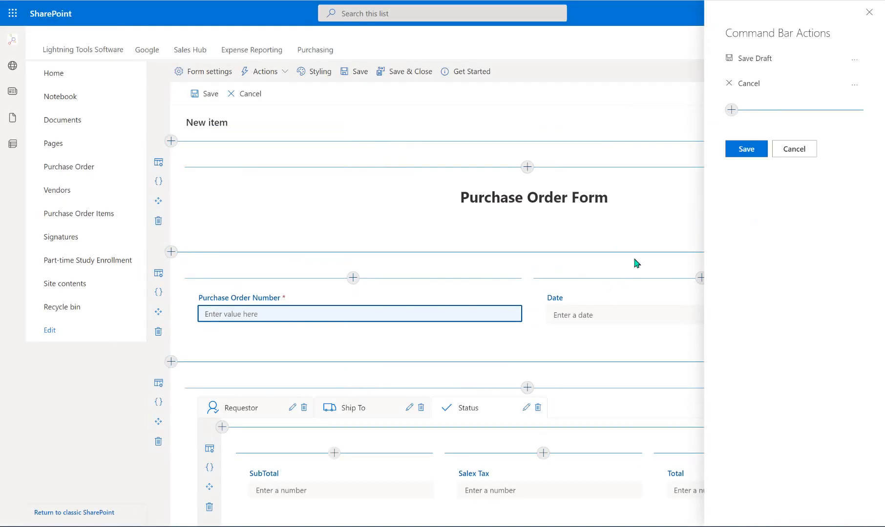
pyautogui.click(731, 110)
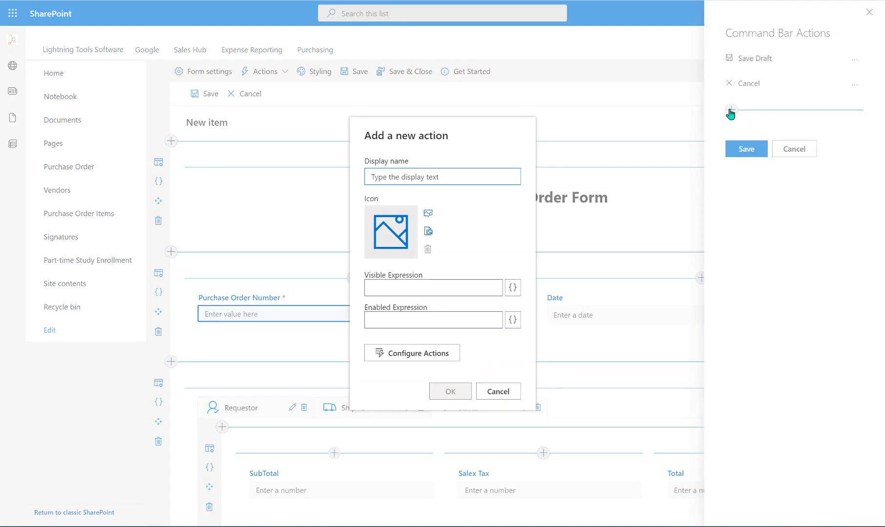
pyautogui.write('Submit')
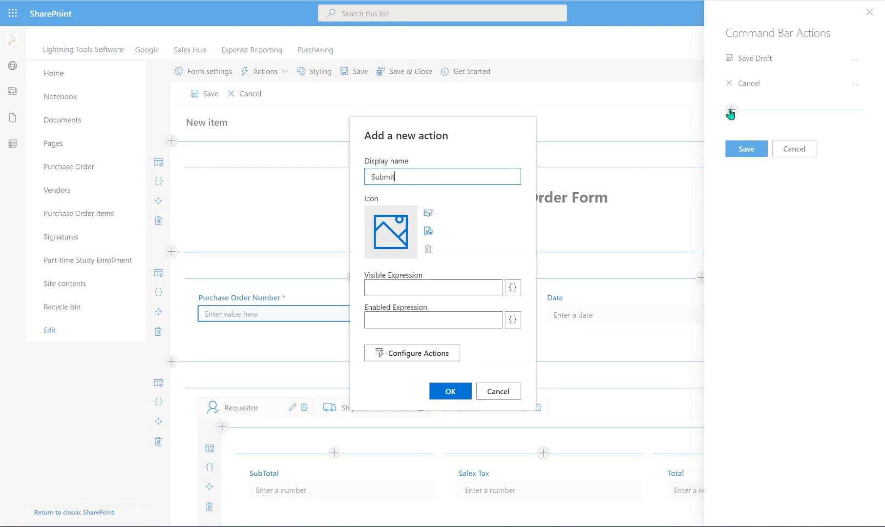
pyautogui.write(' Purchase Order')
pyautogui.press('BackSpace')
pyautogui.press('BackSpace')
pyautogui.press('BackSpace')
pyautogui.press('BackSpace')
pyautogui.press('BackSpace')
pyautogui.press('BackSpace')
pyautogui.press('BackSpace')
pyautogui.press('BackSpace')
pyautogui.press('BackSpace')
pyautogui.press('BackSpace')
pyautogui.press('BackSpace')
pyautogui.press('BackSpace')
pyautogui.press('BackSpace')
pyautogui.press('BackSpace')
pyautogui.press('BackSpace')
pyautogui.write('for Approval')
# - Choose the send icon for the Submit for Approval command
pyautogui.click(427, 215)
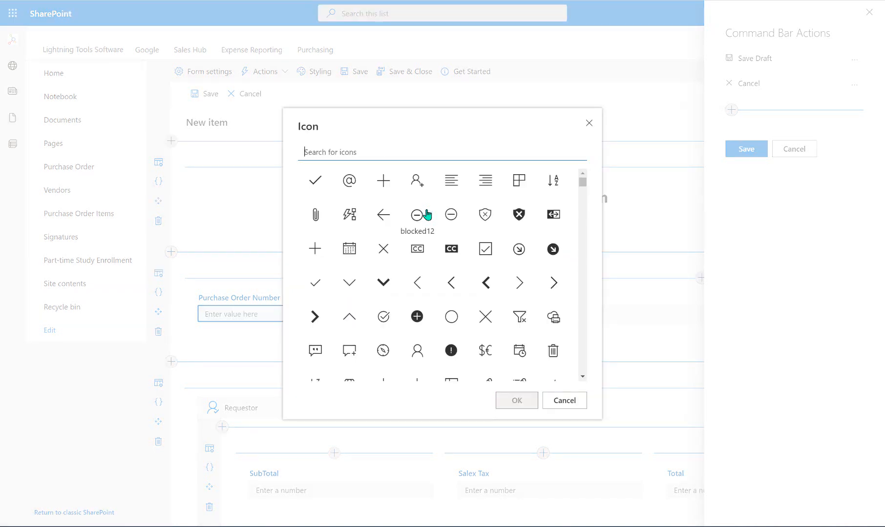
pyautogui.moveTo(584, 181)
pyautogui.mouseDown()
pyautogui.moveTo(583, 222)
pyautogui.moveTo(585, 180)
pyautogui.mouseUp()
pyautogui.write('sen')
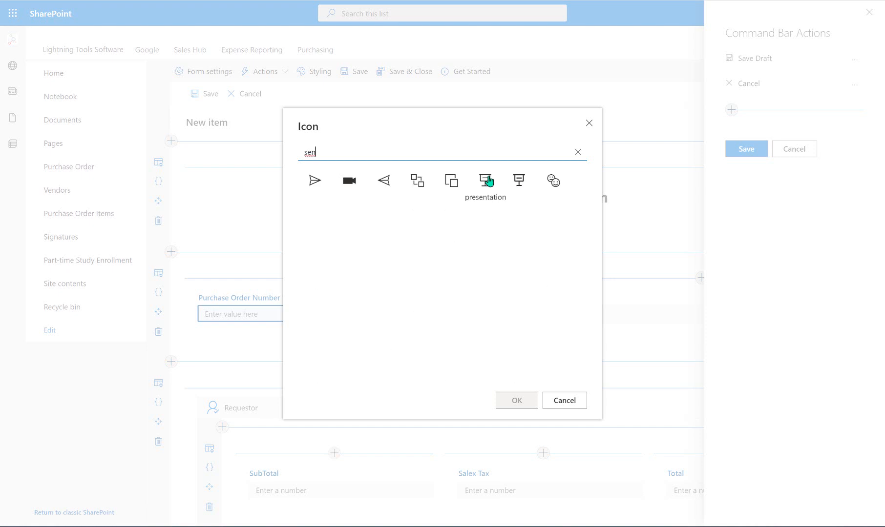
pyautogui.click(315, 186)
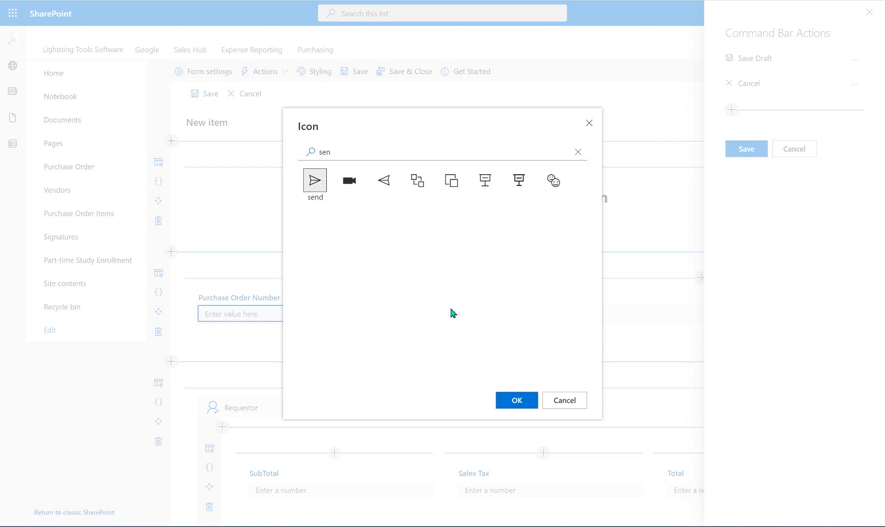
pyautogui.click(526, 400)
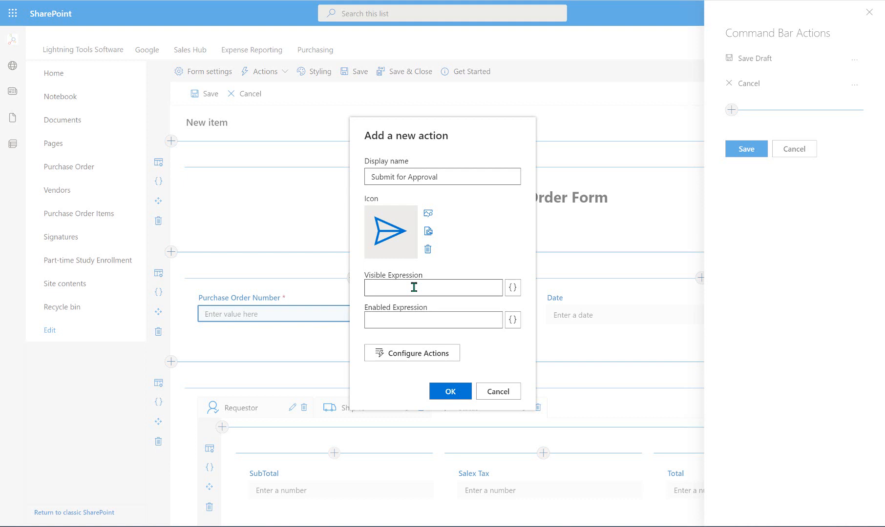
# - Launch Configure Actions for Submit for Approval, showing its empty On Click flow
pyautogui.click(420, 354)
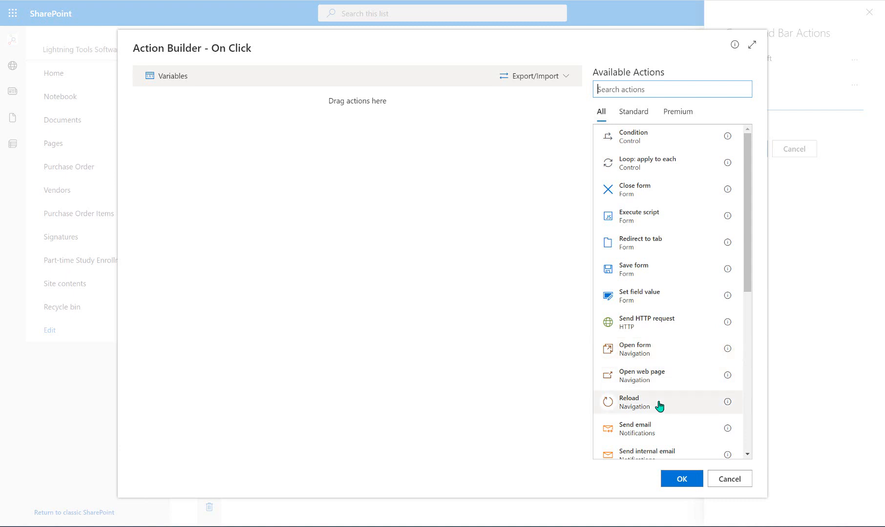
pyautogui.scroll(-5, 662, 407)
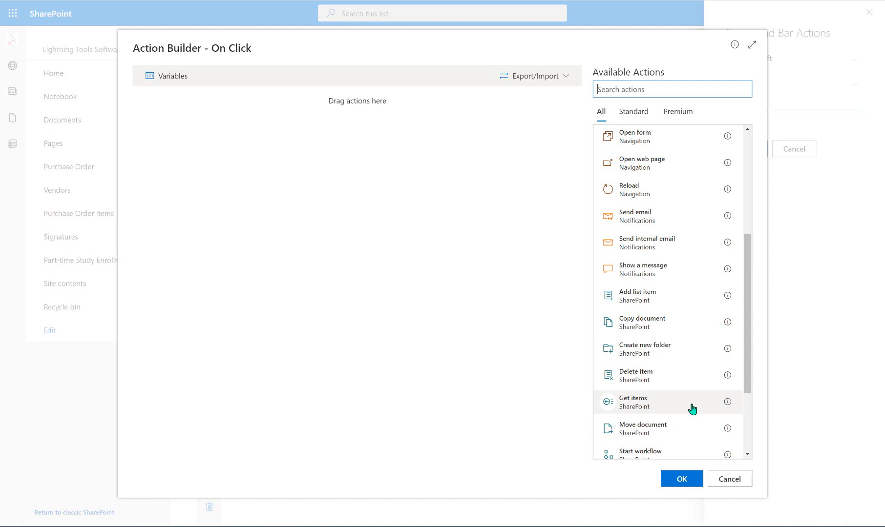
pyautogui.scroll(-3, 691, 408)
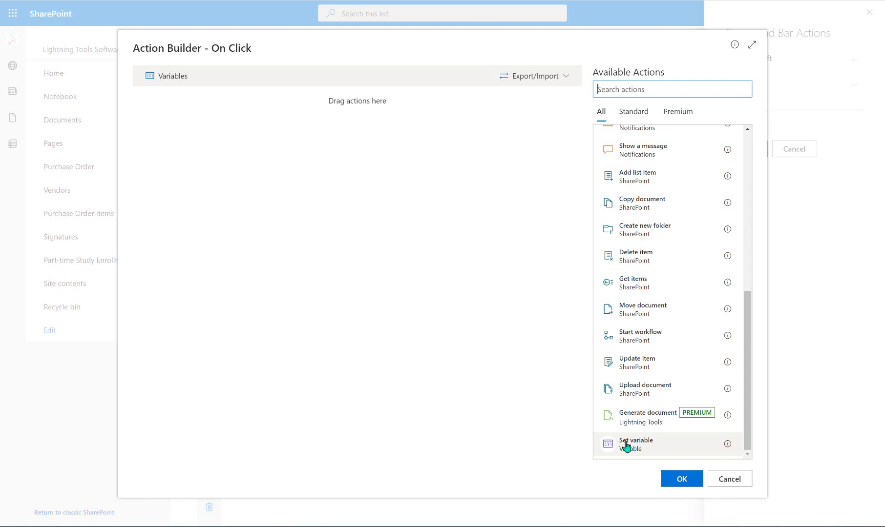
pyautogui.scroll(6, 666, 349)
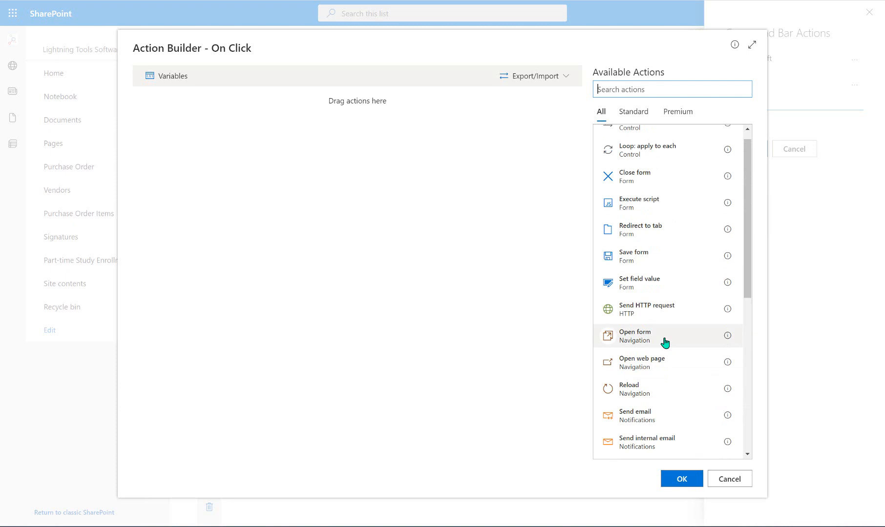
pyautogui.scroll(1, 665, 344)
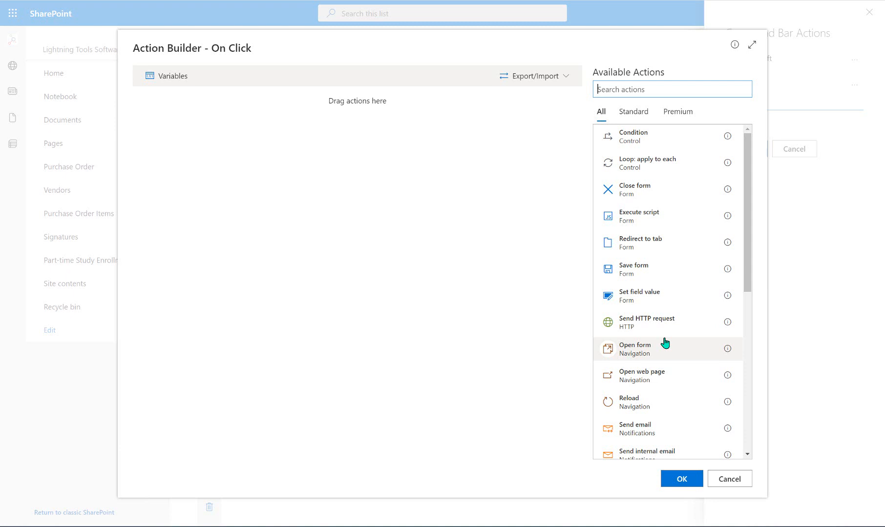
# - Add a Condition step with the expression =[[Status]]=="Pending"
pyautogui.click(653, 138)
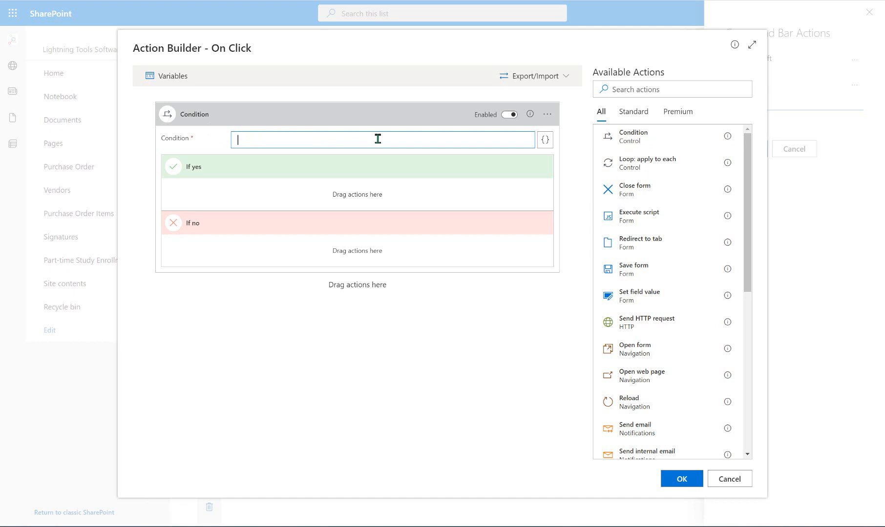
pyautogui.click(545, 140)
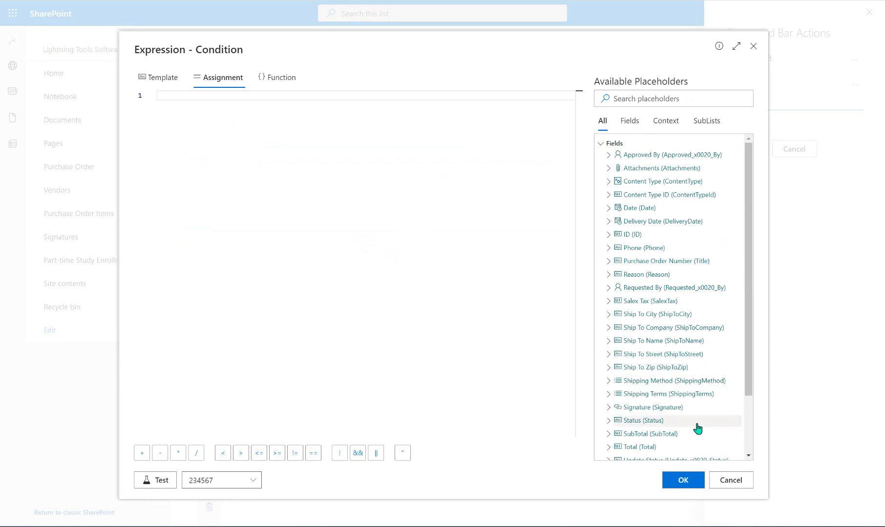
pyautogui.click(700, 425)
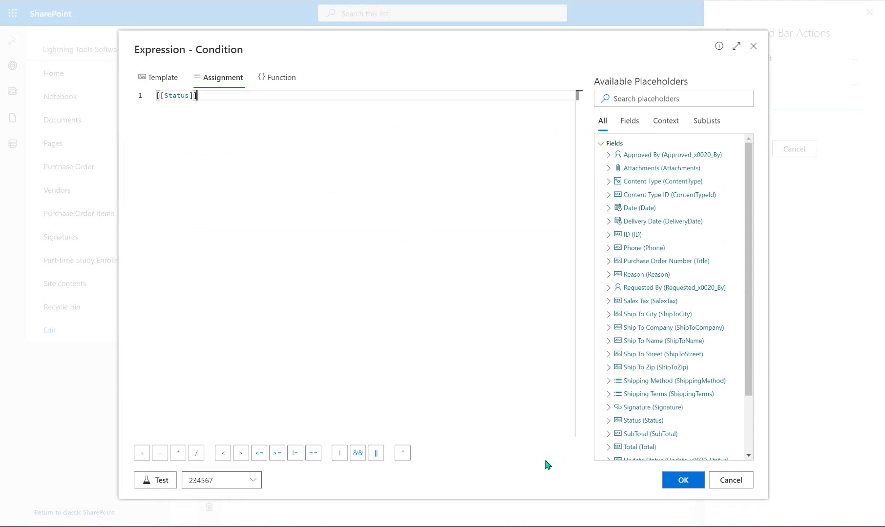
pyautogui.click(314, 453)
pyautogui.write('"Pending')
pyautogui.click(677, 480)
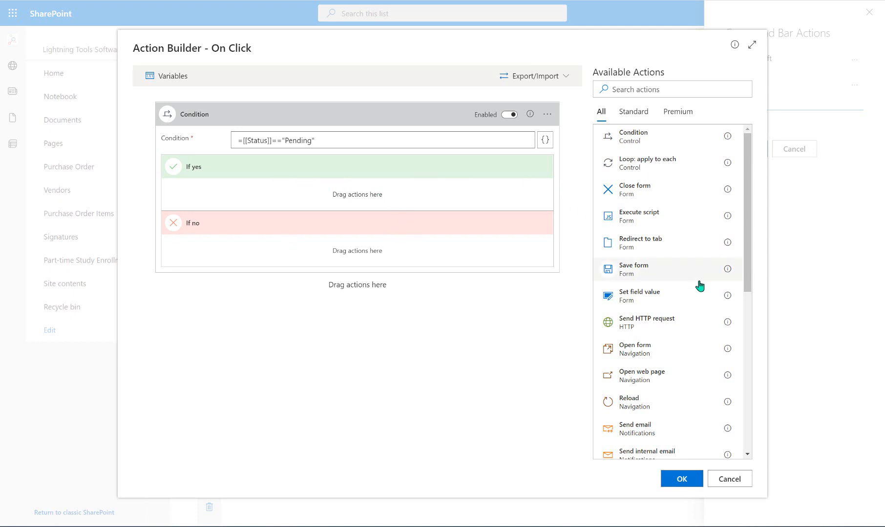
pyautogui.scroll(-1, 691, 342)
# - Add a Show a message step under If yes as a Warning-type status message
pyautogui.moveTo(672, 427); pyautogui.dragTo(375, 192)
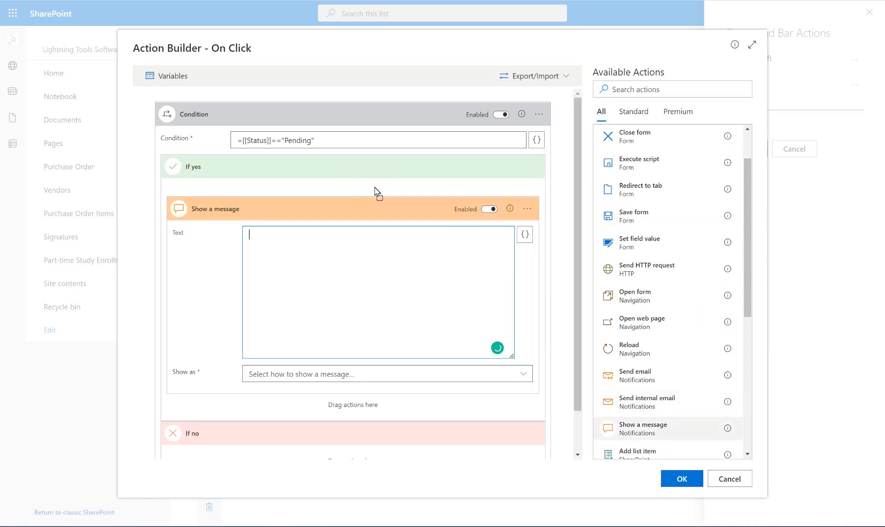
pyautogui.click(435, 381)
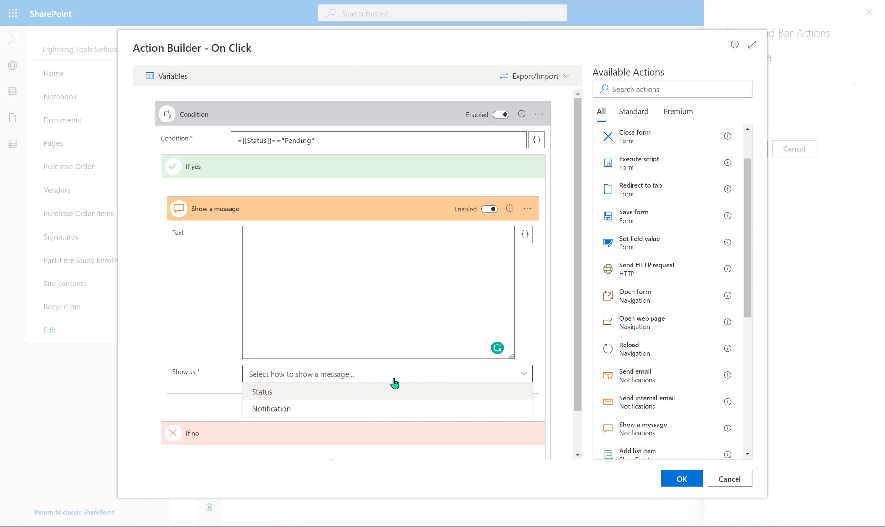
pyautogui.click(346, 393)
pyautogui.scroll(-2, 420, 333)
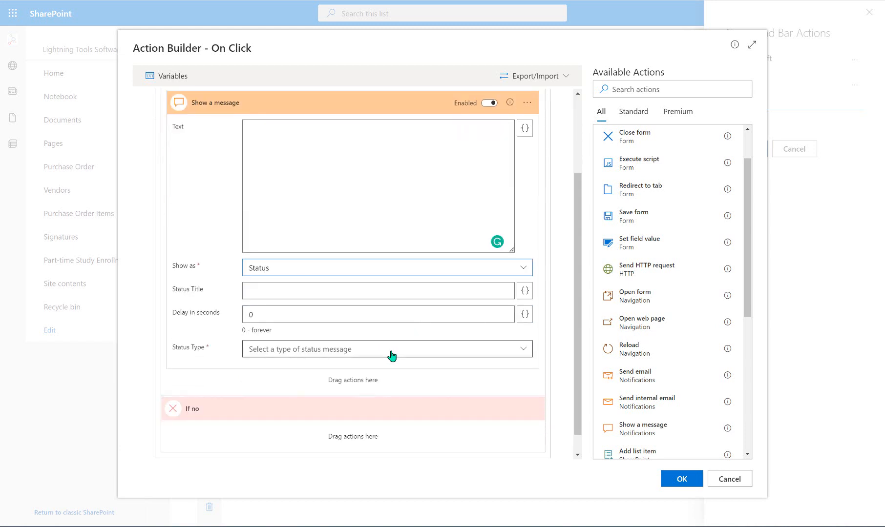
pyautogui.click(392, 350)
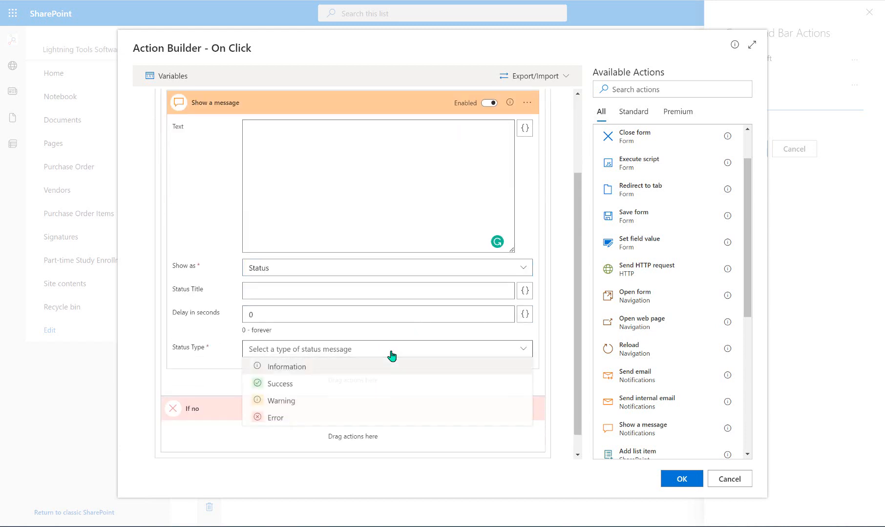
pyautogui.click(293, 405)
# - Give the message a 5-second delay, title Warning, and the already-submitted-and-saved text
pyautogui.click(355, 316)
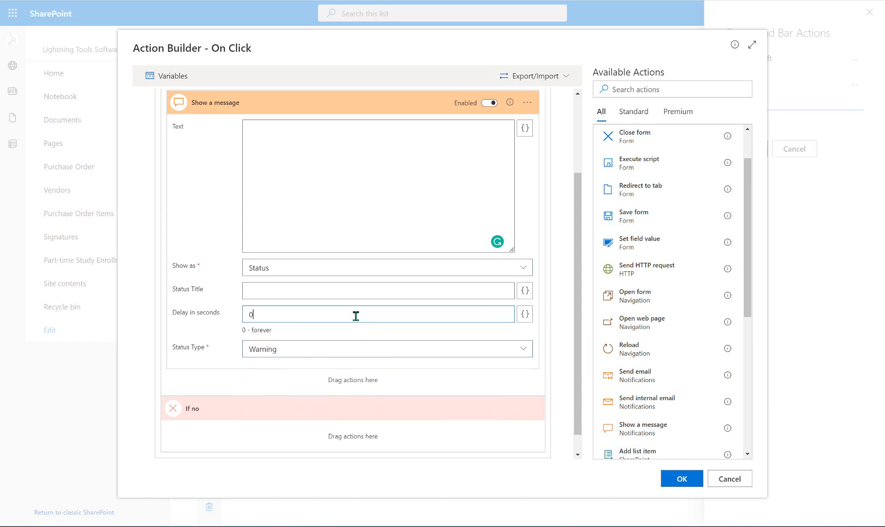
pyautogui.write('5')
pyautogui.click(314, 291)
pyautogui.write('Warning')
pyautogui.scroll(3, 302, 282)
pyautogui.click(303, 281)
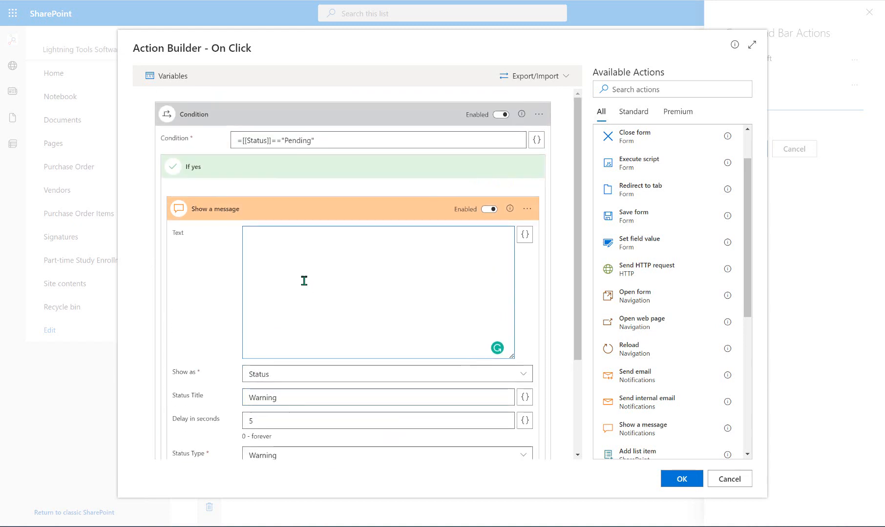
pyautogui.write('This Purchase ')
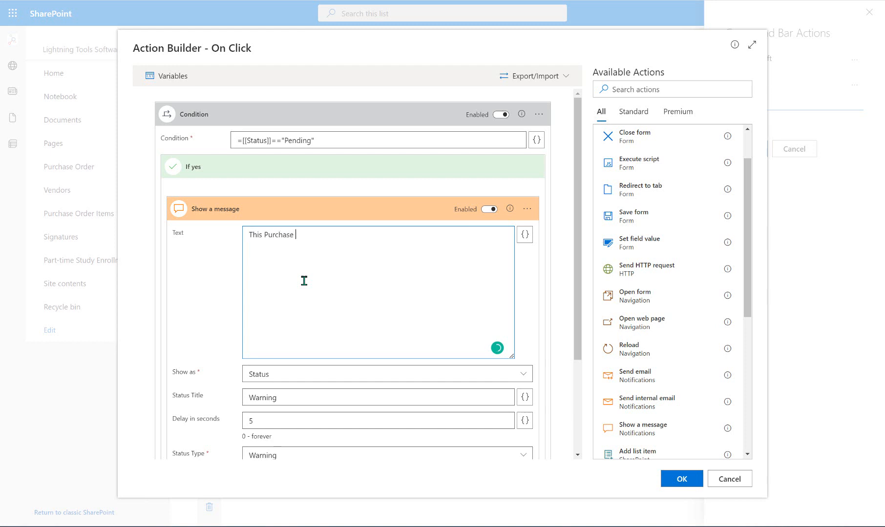
pyautogui.write('Order has already been submitt')
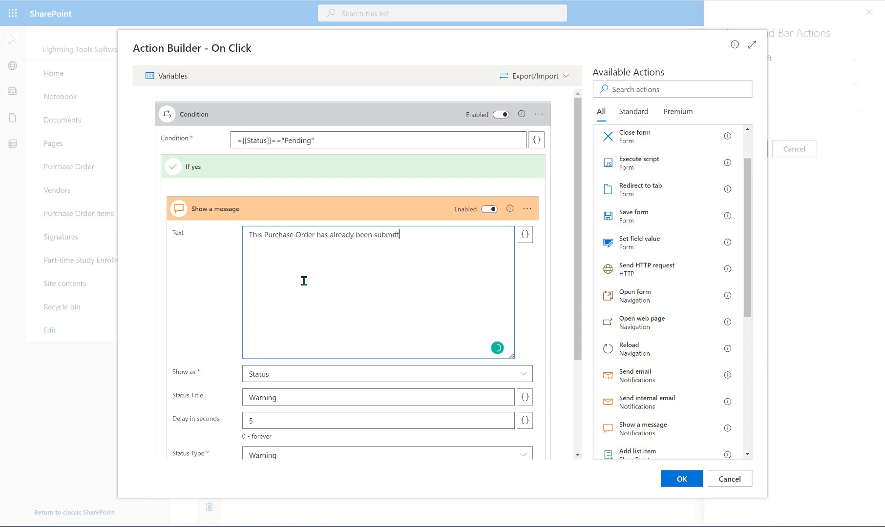
pyautogui.write('ed. We have saved ')
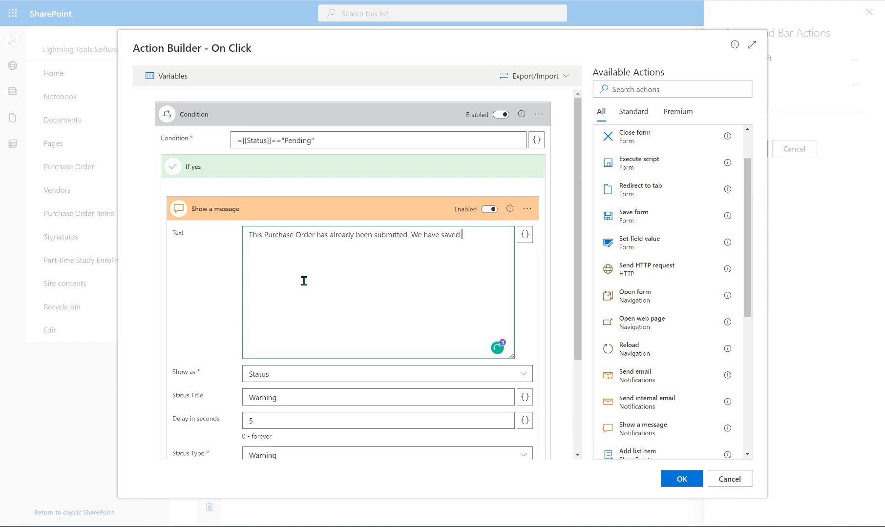
pyautogui.write('your Purchase Order.')
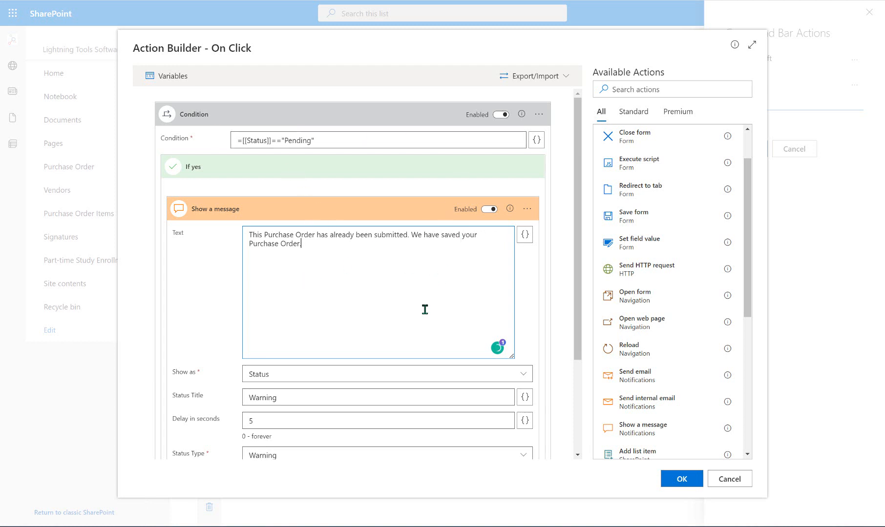
pyautogui.click(397, 218)
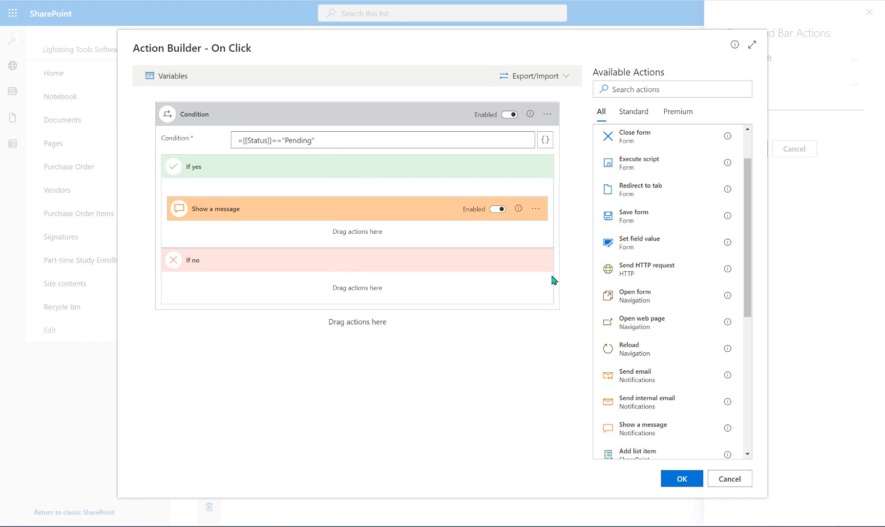
# - Under If no, add Save form then Set field value Status = "Pending"
pyautogui.moveTo(635, 215); pyautogui.dragTo(384, 291)
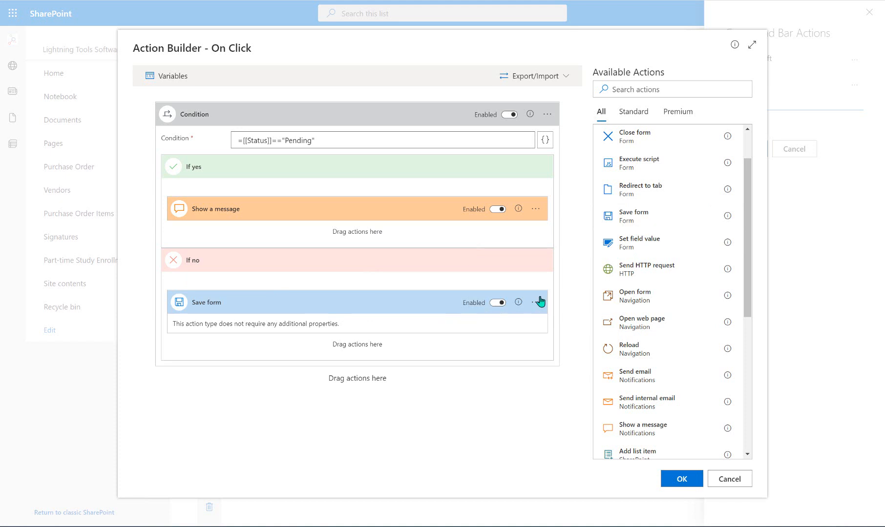
pyautogui.moveTo(635, 243); pyautogui.dragTo(417, 344)
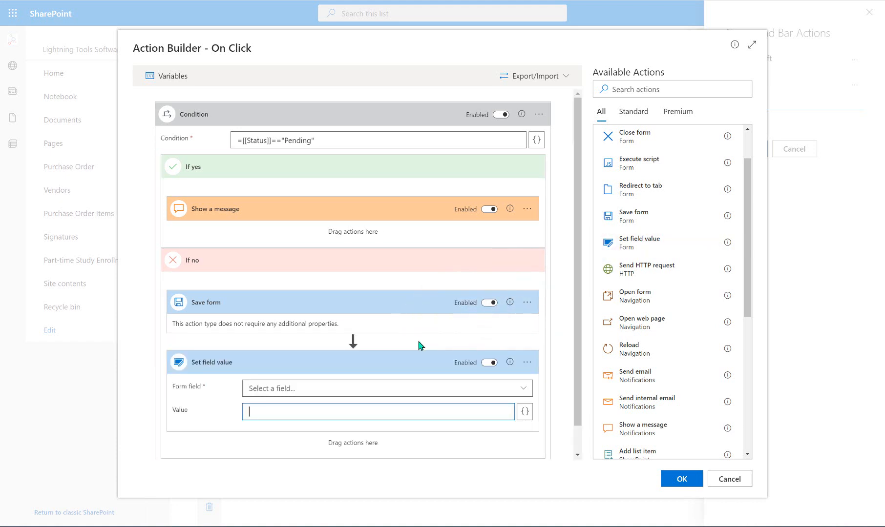
pyautogui.click(522, 390)
pyautogui.click(592, 446)
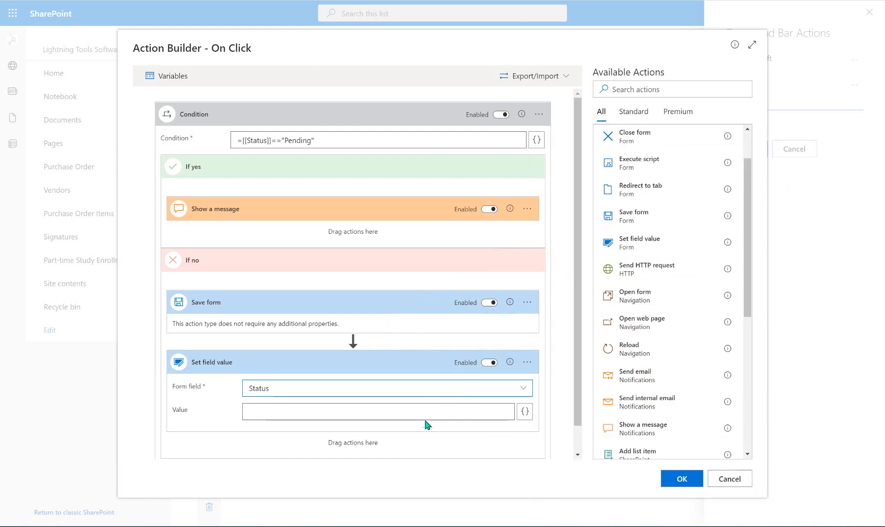
pyautogui.click(425, 413)
pyautogui.write('"Pending"')
pyautogui.scroll(-1, 585, 448)
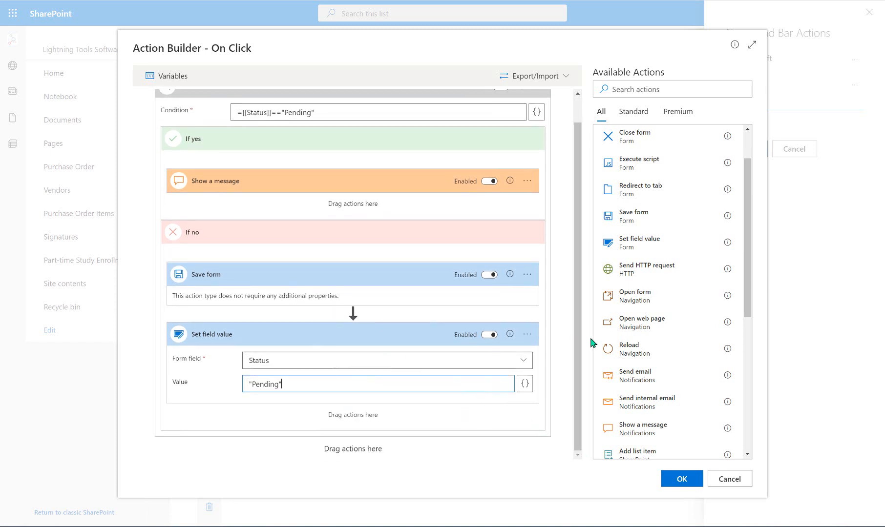
pyautogui.moveTo(745, 278); pyautogui.dragTo(746, 307)
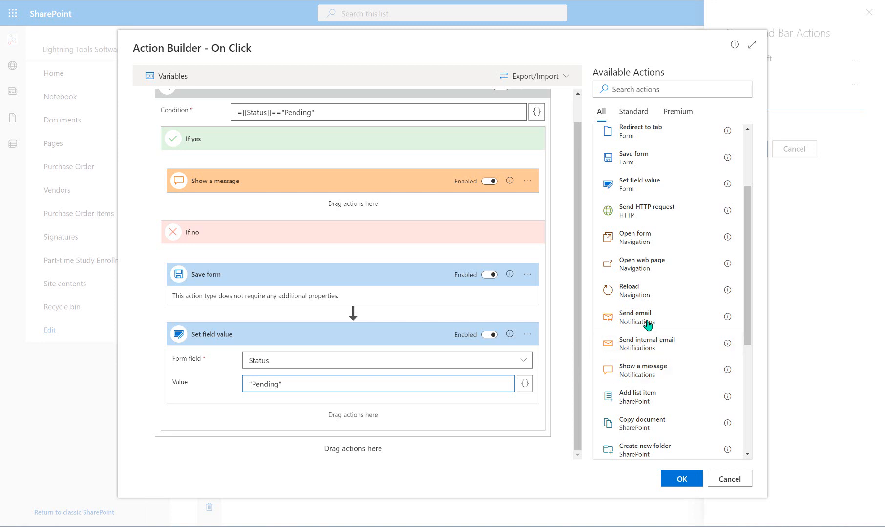
pyautogui.moveTo(648, 321); pyautogui.dragTo(413, 424)
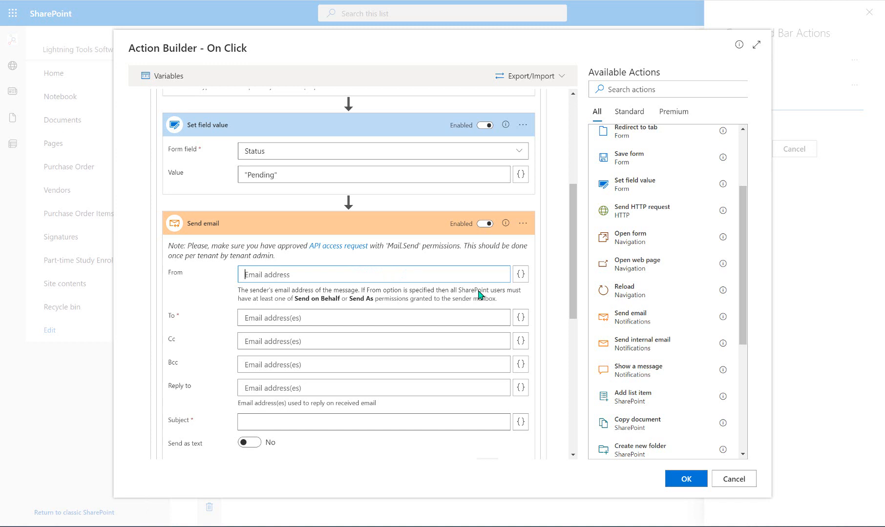
pyautogui.click(520, 274)
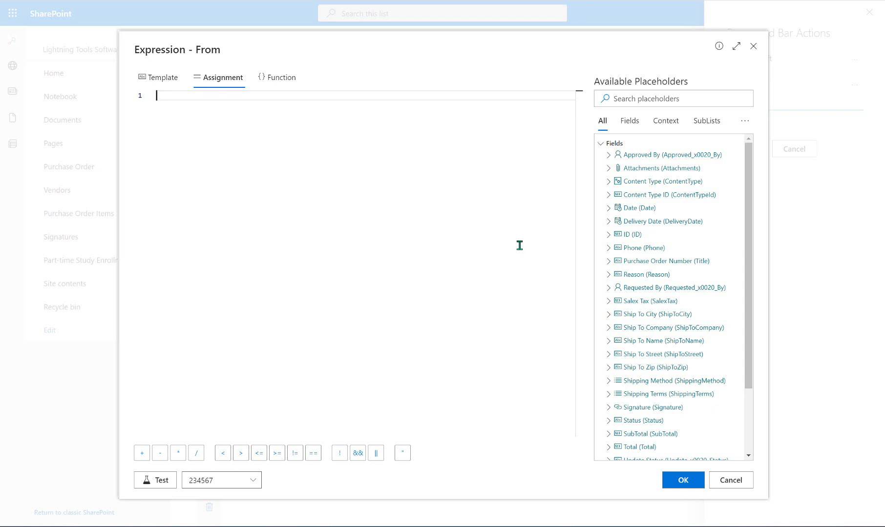
pyautogui.scroll(-3, 697, 332)
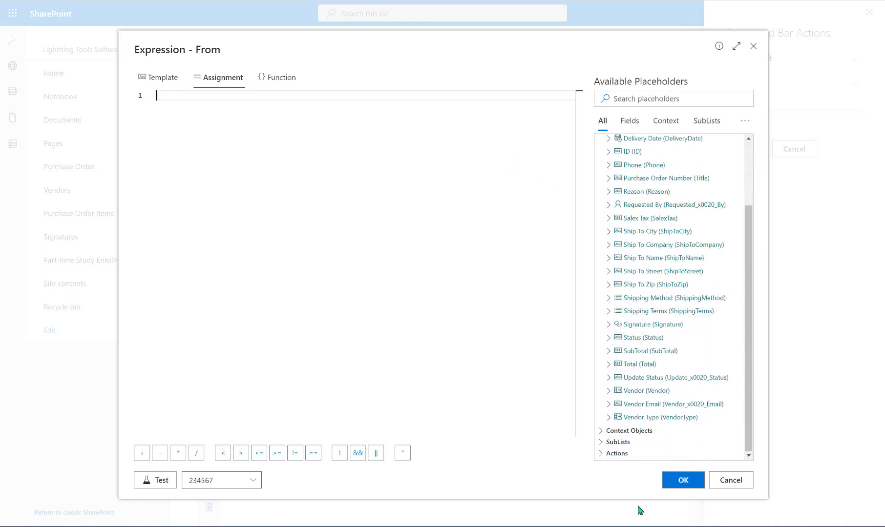
pyautogui.click(673, 431)
pyautogui.scroll(-2, 673, 332)
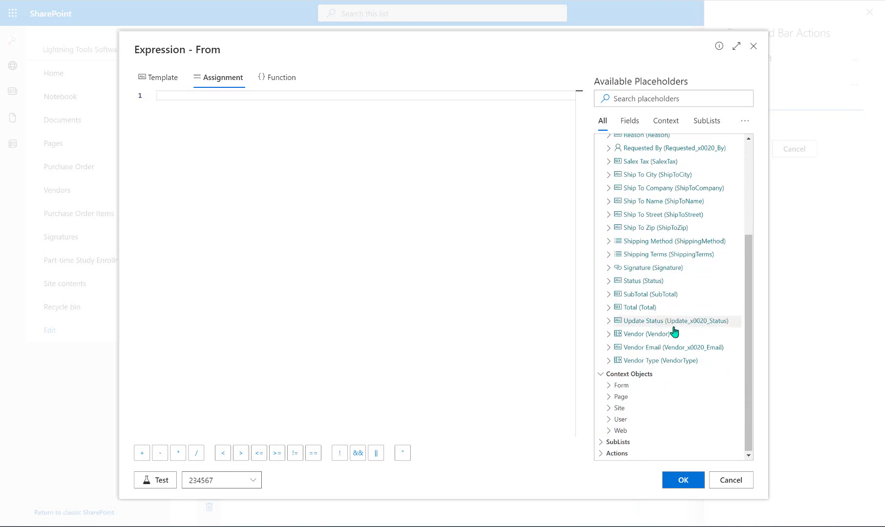
pyautogui.click(650, 419)
pyautogui.scroll(-2, 670, 268)
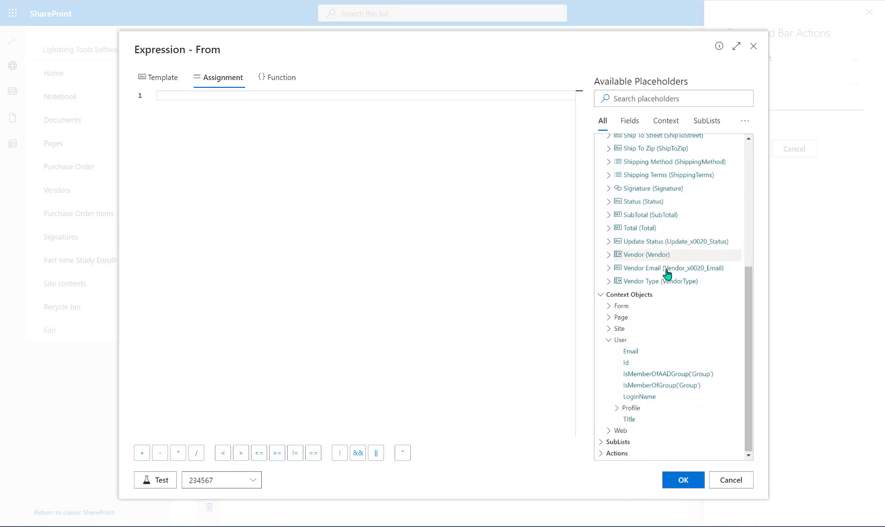
pyautogui.click(645, 352)
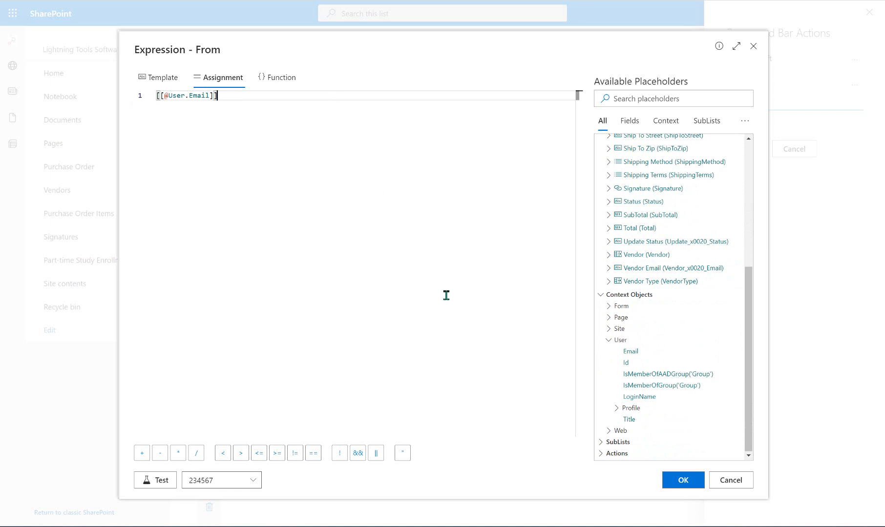
pyautogui.click(684, 479)
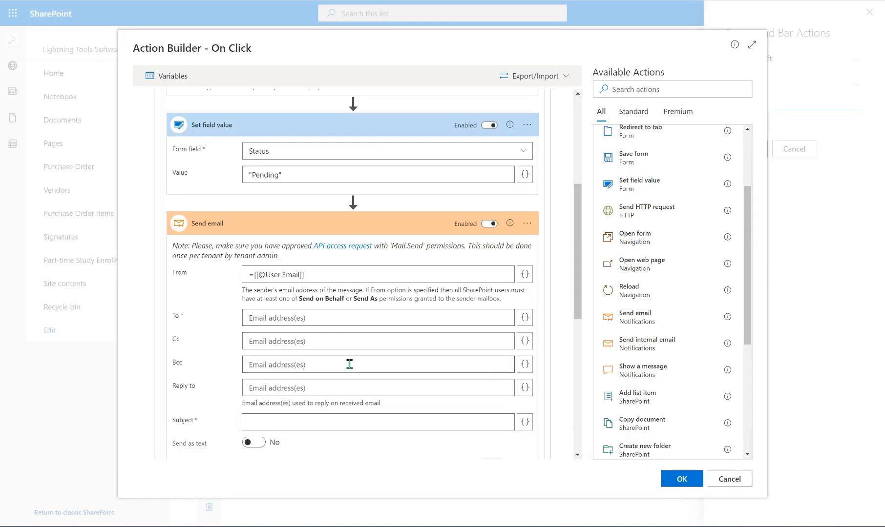
# - Enter the approver's e-mail address as the email recipient
pyautogui.click(398, 315)
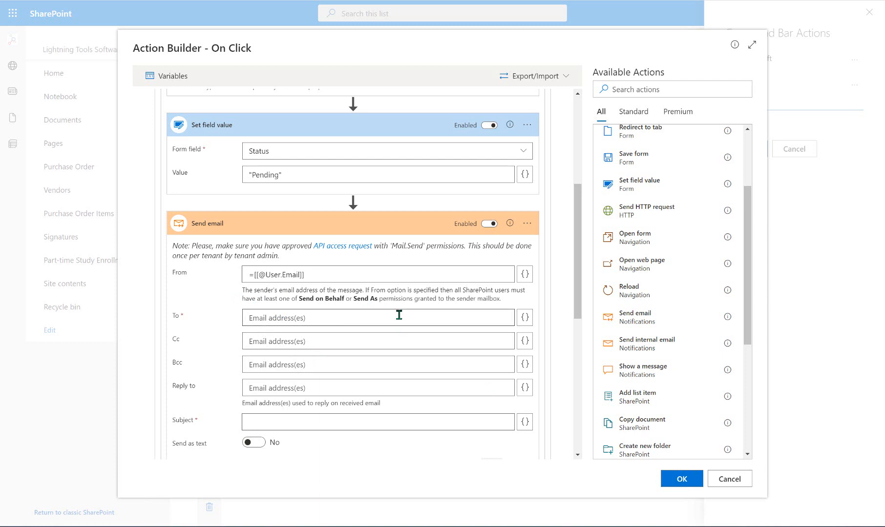
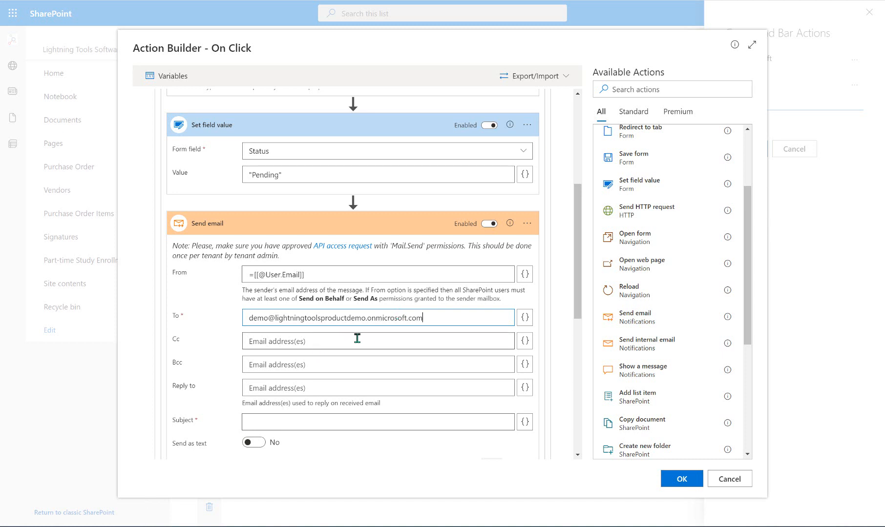
pyautogui.click(258, 389)
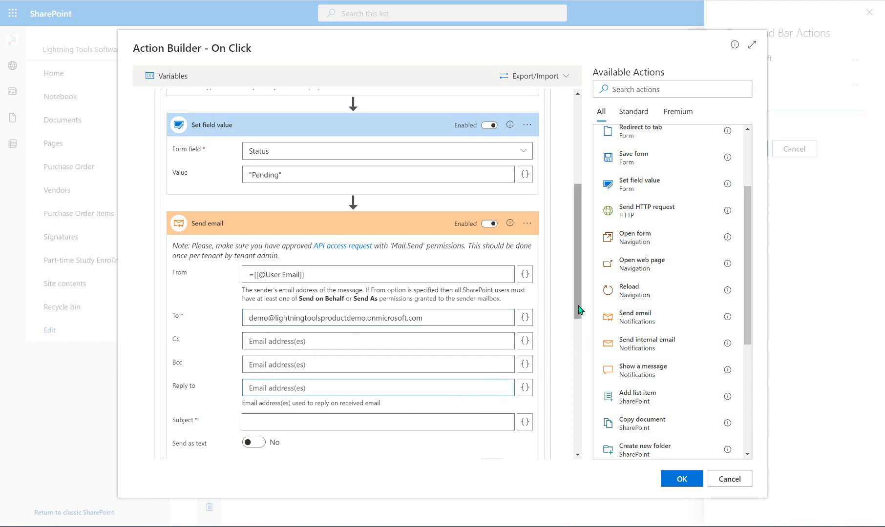
pyautogui.moveTo(579, 310); pyautogui.dragTo(580, 390)
# - Set the email subject to 'New Purchase Order Request'
pyautogui.click(438, 200)
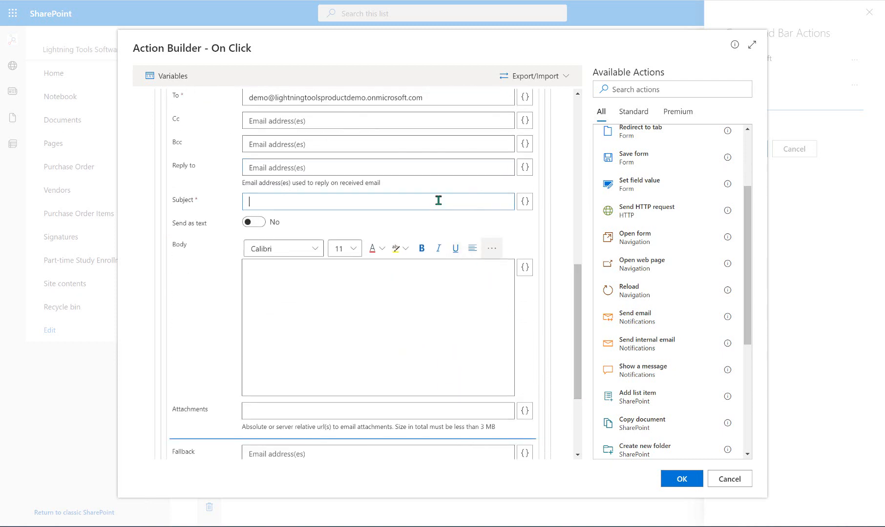
pyautogui.write('New Purchase Order Reeque')
pyautogui.press('BackSpace')
pyautogui.press('BackSpace')
pyautogui.press('BackSpace')
pyautogui.press('BackSpace')
pyautogui.write('quest')
# - Write the body 'Dear sir,' followed by 'Please approve my new Purchase ORder Request'
pyautogui.click(387, 295)
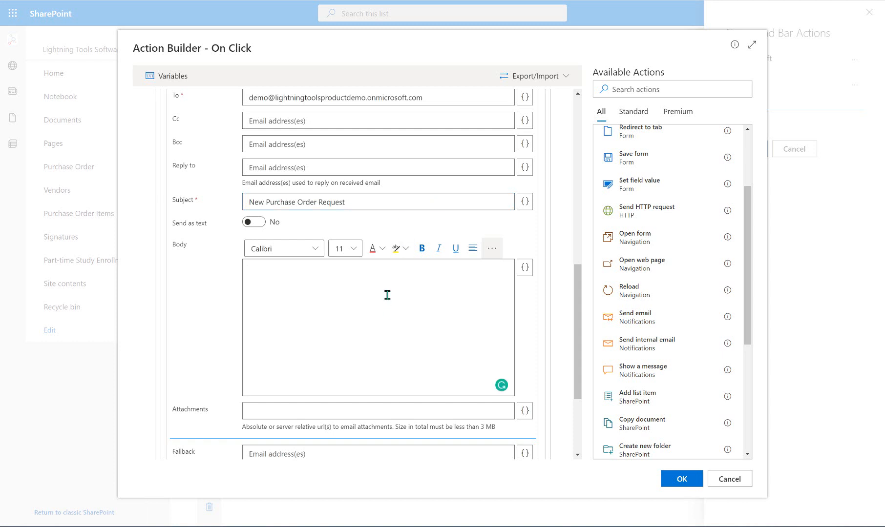
pyautogui.write('Dear sir,')
pyautogui.press('Return')
pyautogui.write('Please approve my new')
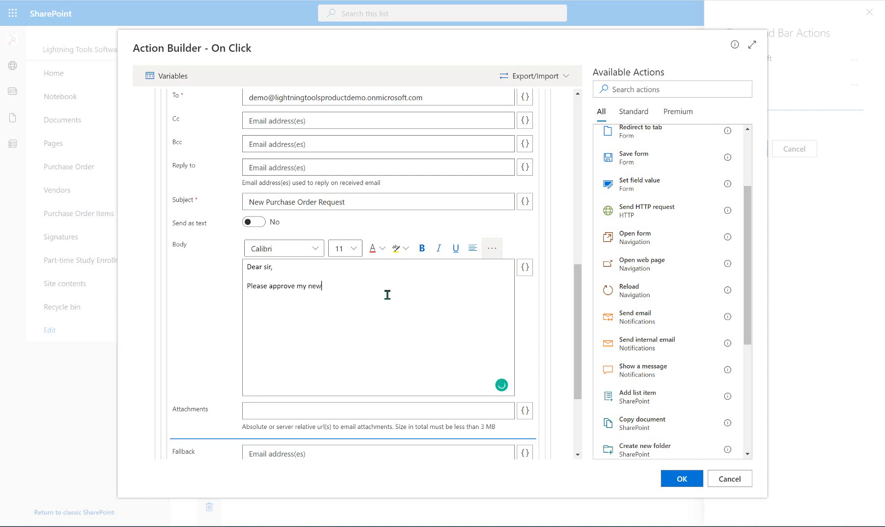
pyautogui.write(' Purchase ORder Request...')
pyautogui.press('Return')
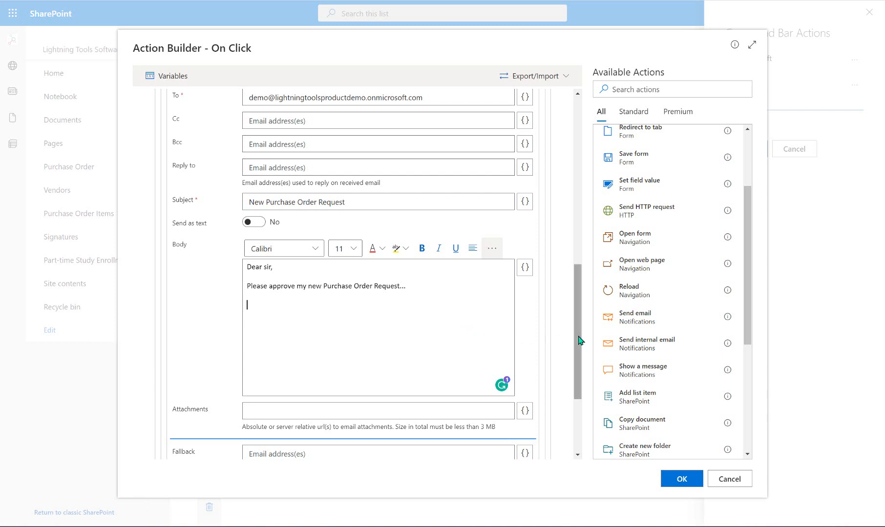
pyautogui.click(524, 267)
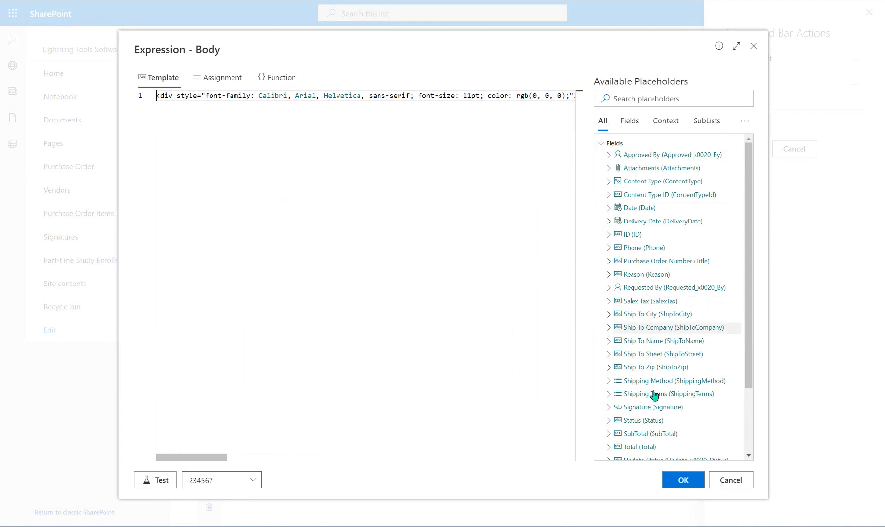
pyautogui.click(741, 484)
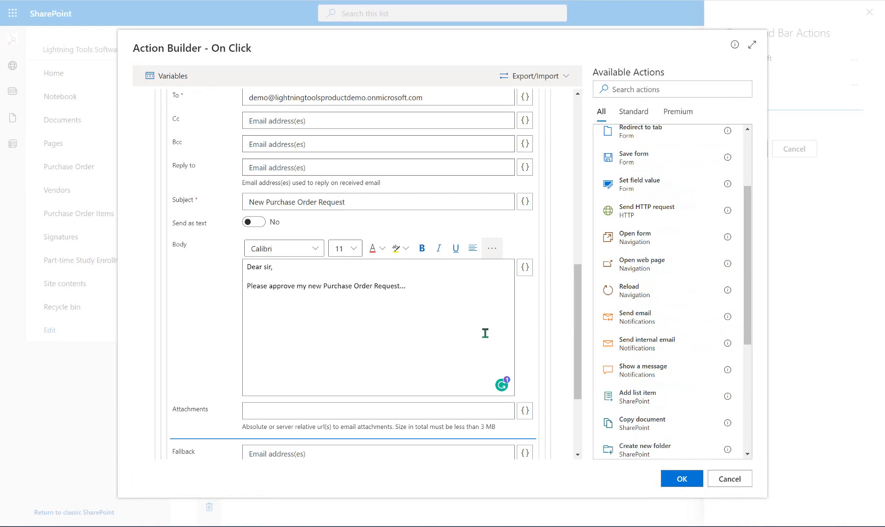
pyautogui.moveTo(579, 340); pyautogui.dragTo(582, 396)
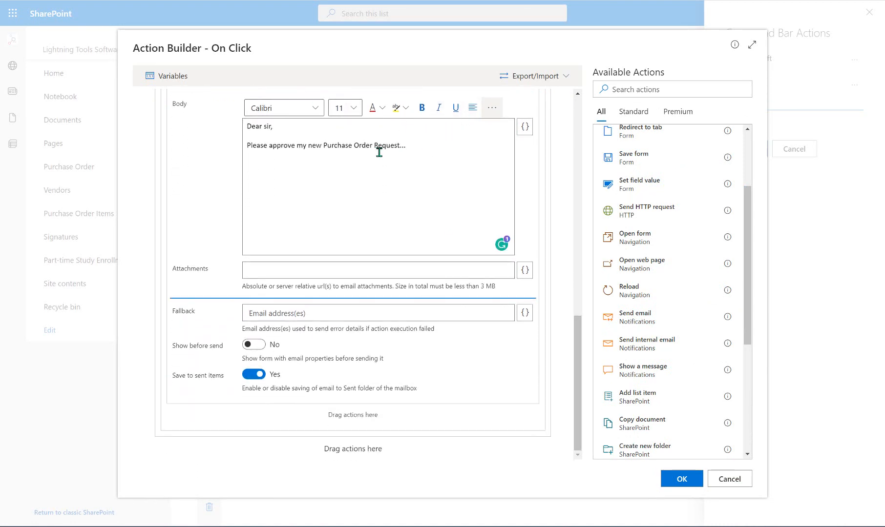
# - Apply a yellow highlight to the words 'Purchase Order Request' in the email body
pyautogui.moveTo(322, 145); pyautogui.dragTo(402, 147)
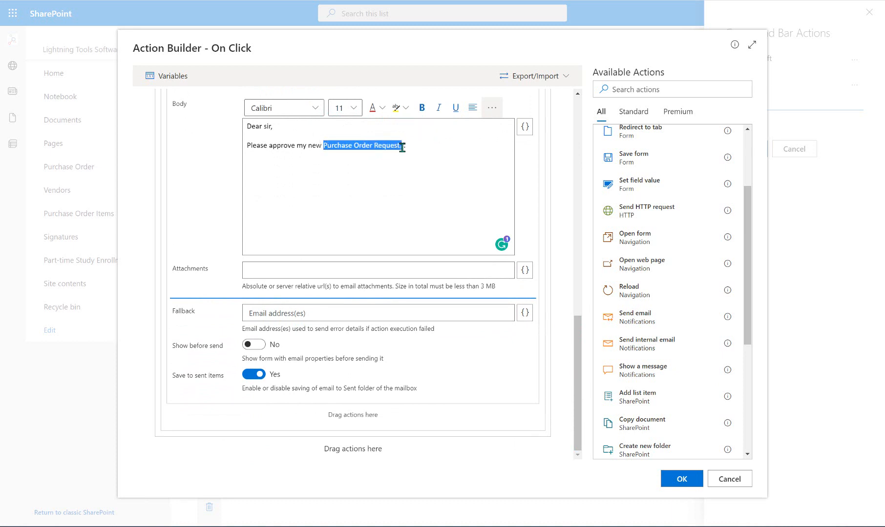
pyautogui.click(400, 108)
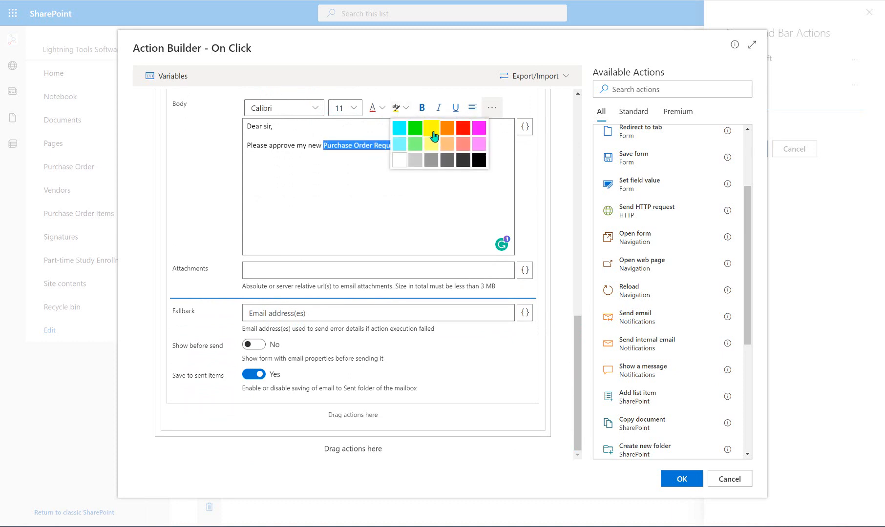
pyautogui.click(432, 128)
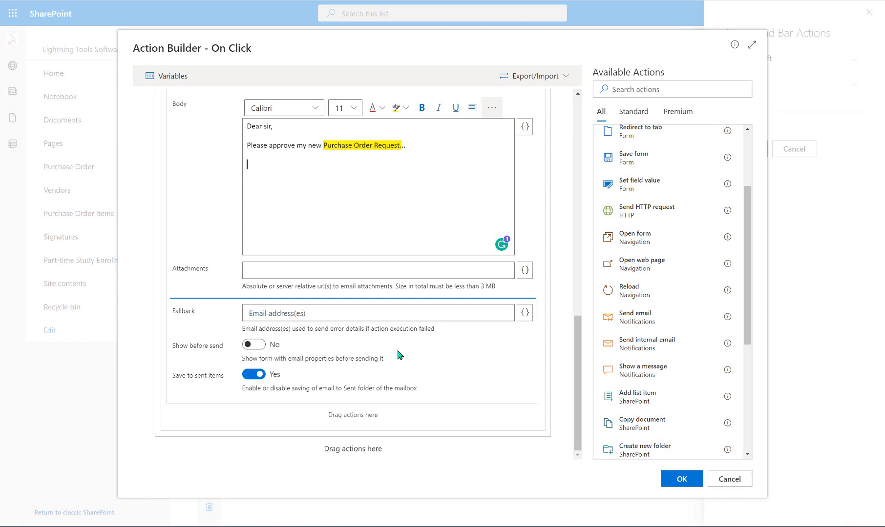
pyautogui.moveTo(575, 376); pyautogui.dragTo(574, 228)
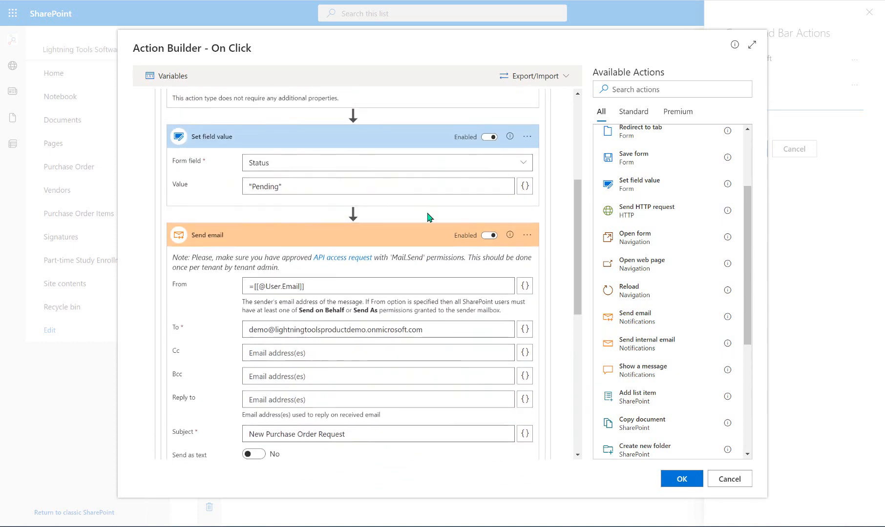
# - Add a Show a message action after the email, shown as a Success status
pyautogui.click(411, 238)
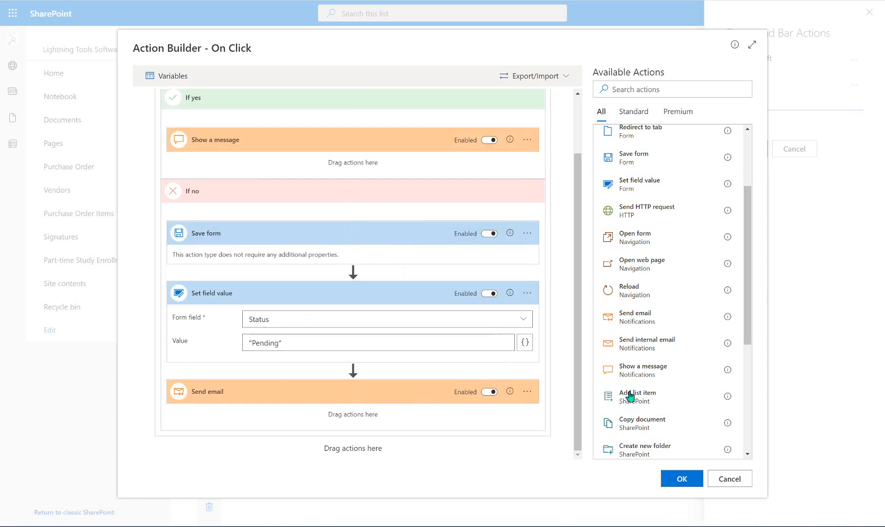
pyautogui.moveTo(659, 369); pyautogui.dragTo(361, 416)
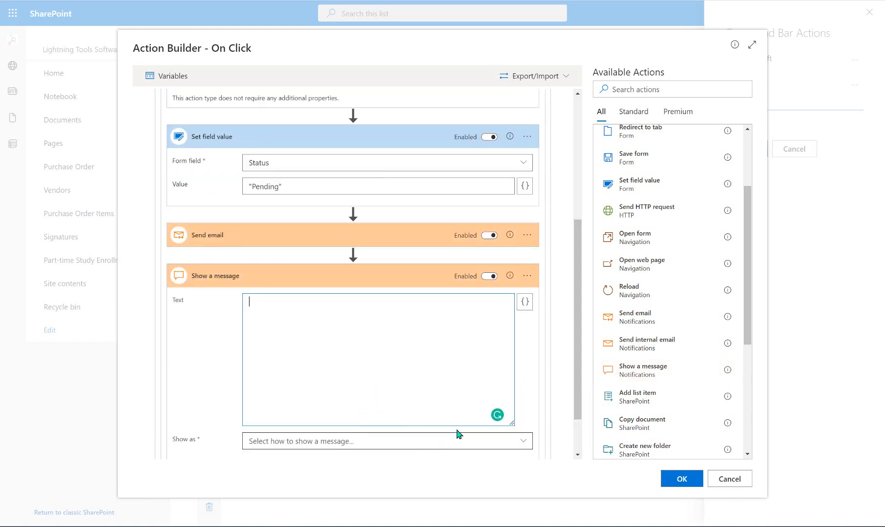
pyautogui.scroll(-2, 459, 433)
pyautogui.click(376, 385)
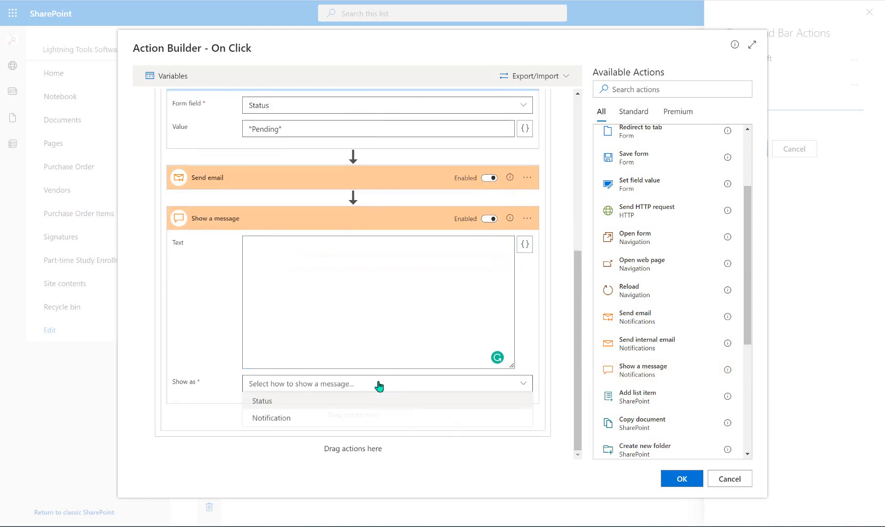
pyautogui.click(360, 403)
pyautogui.scroll(-3, 363, 374)
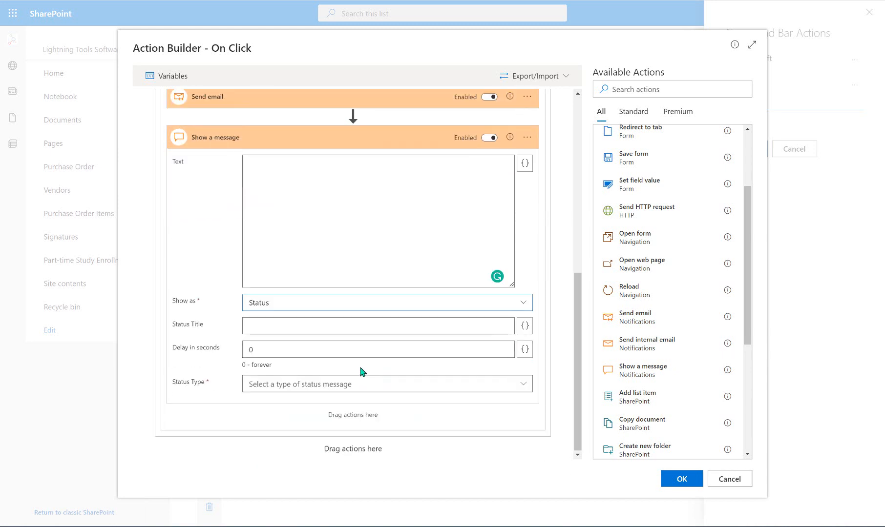
pyautogui.click(357, 386)
pyautogui.click(357, 419)
# - Title the message 'Success', delay 5 seconds, text 'Your Purchase Order has been submitted for approval.'
pyautogui.click(313, 331)
pyautogui.write('S')
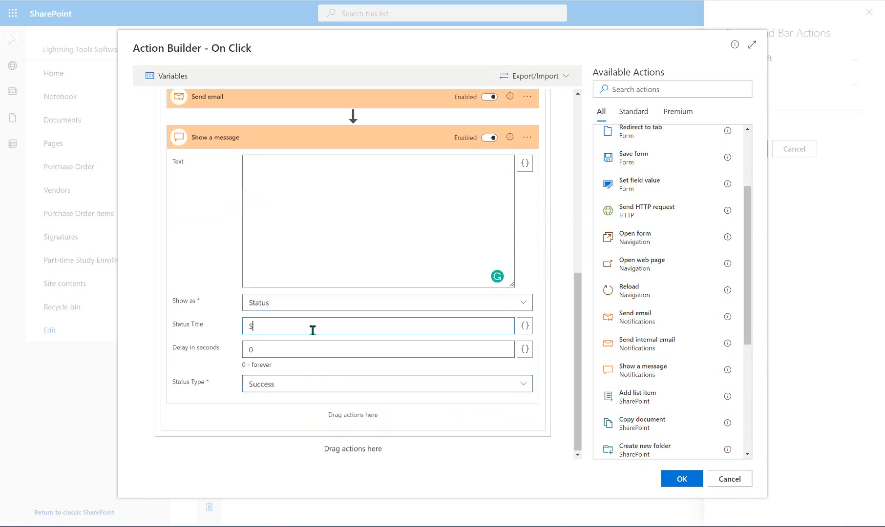
pyautogui.write('uccess')
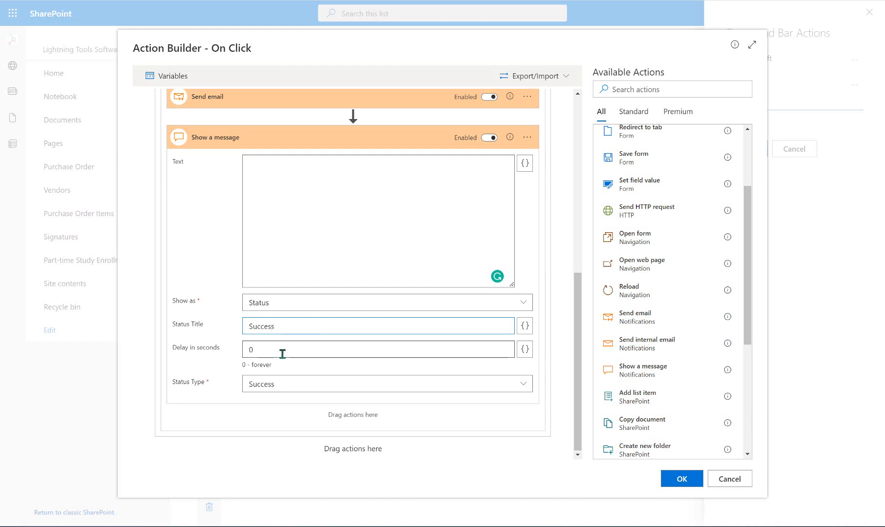
pyautogui.click(282, 354)
pyautogui.press('BackSpace')
pyautogui.write('5')
pyautogui.click(360, 211)
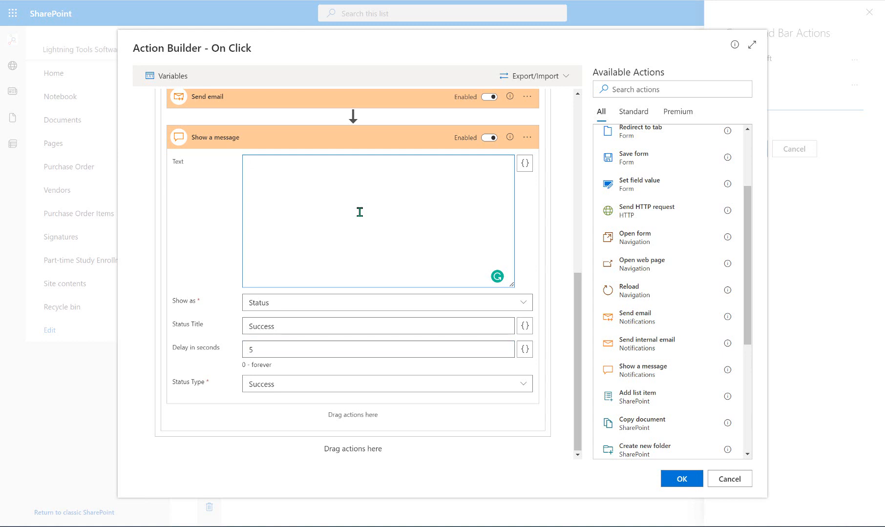
pyautogui.write('Your Purchase Order has been sub')
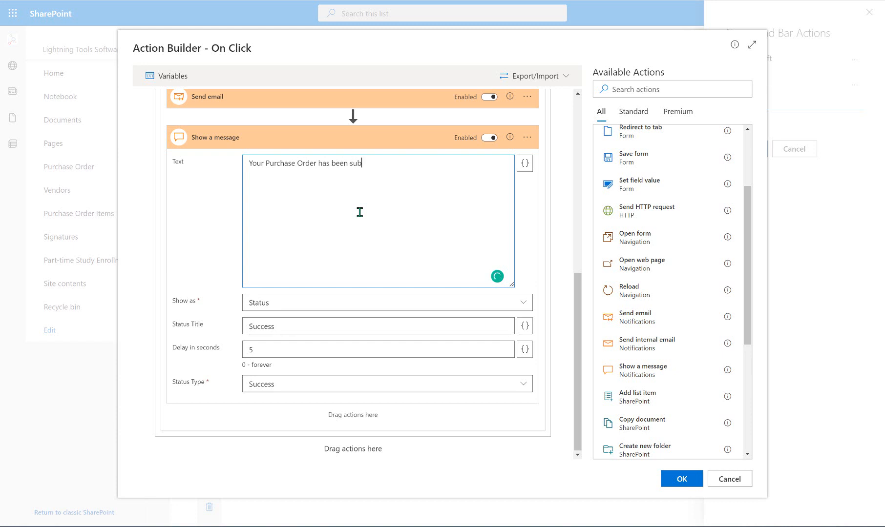
pyautogui.write('mitted for approval.')
# - Add a Save form step below the success message
pyautogui.scroll(2, 574, 306)
pyautogui.scroll(5, 574, 306)
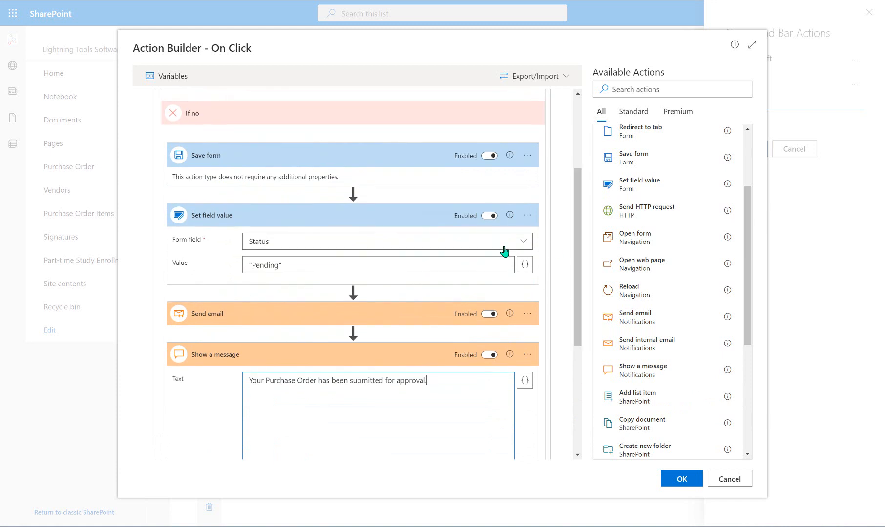
pyautogui.scroll(-7, 578, 281)
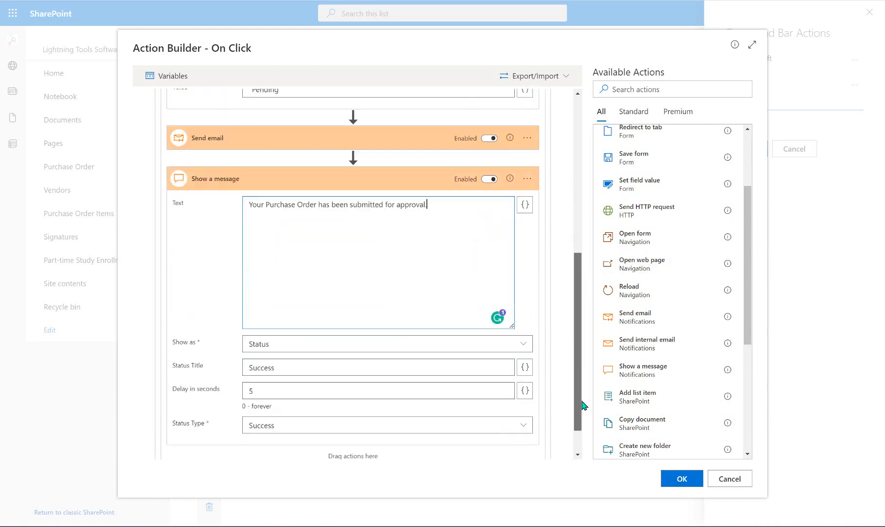
pyautogui.moveTo(627, 158); pyautogui.dragTo(537, 466)
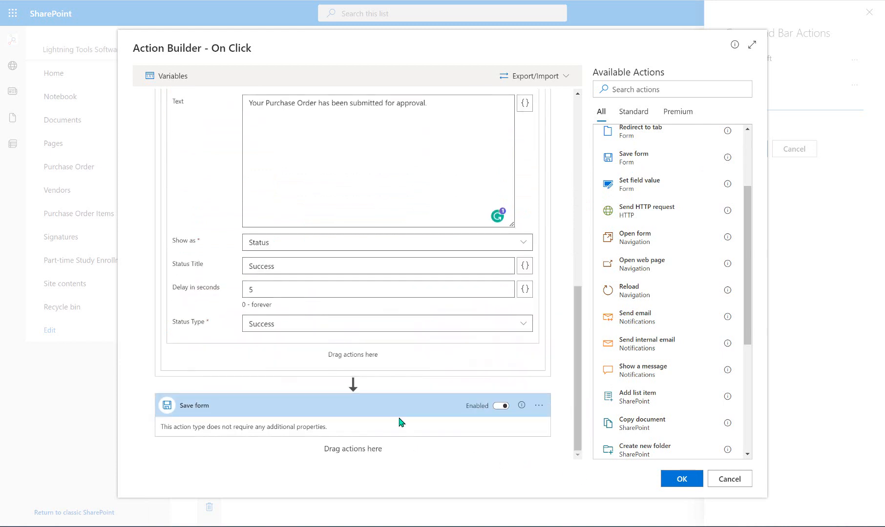
# - Move Save form into the If no branch and place Close form as the final action
pyautogui.moveTo(394, 409); pyautogui.dragTo(400, 363)
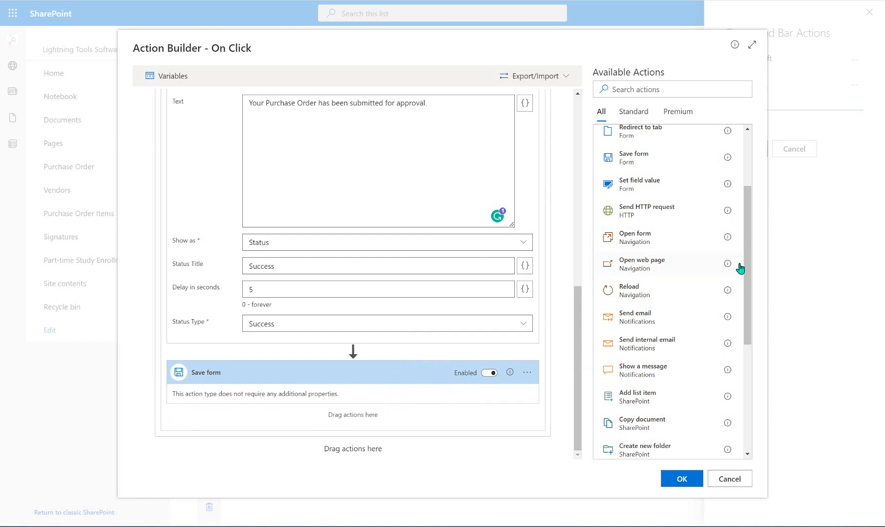
pyautogui.scroll(3, 751, 278)
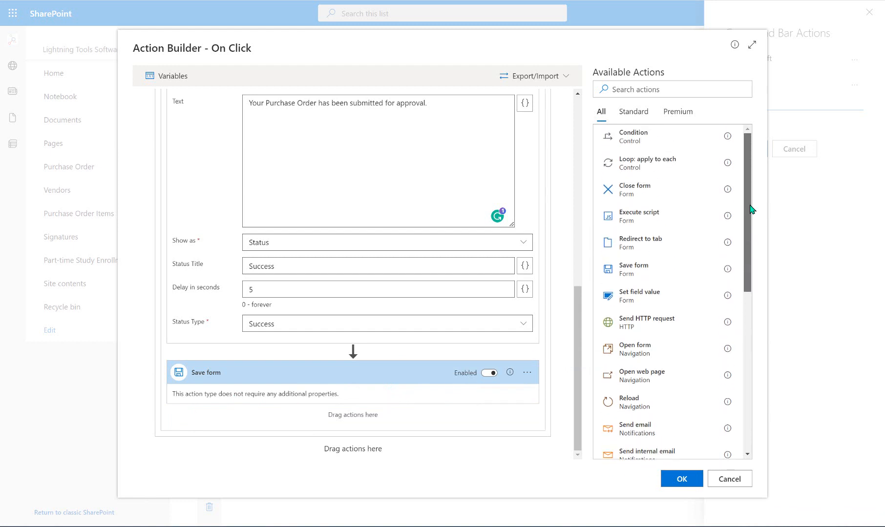
pyautogui.moveTo(633, 190); pyautogui.dragTo(350, 415)
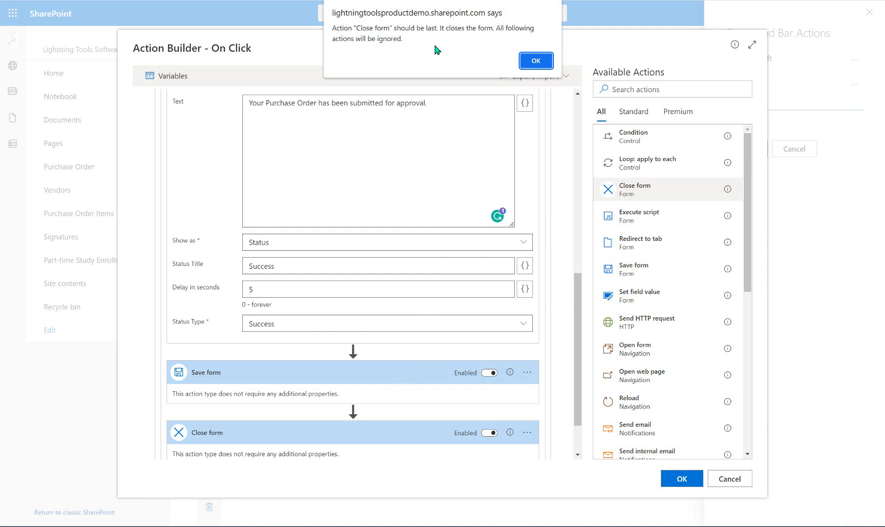
pyautogui.click(536, 61)
pyautogui.scroll(-2, 369, 405)
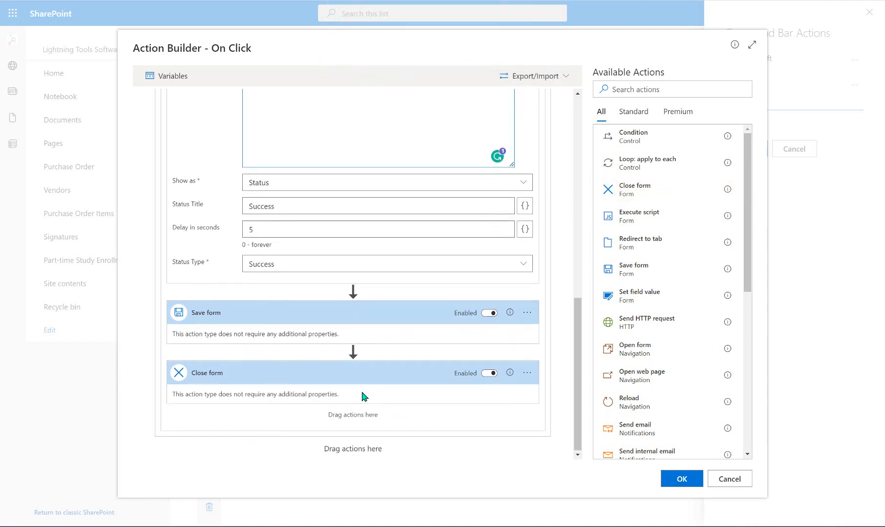
pyautogui.moveTo(336, 375); pyautogui.dragTo(353, 449)
pyautogui.scroll(8, 293, 391)
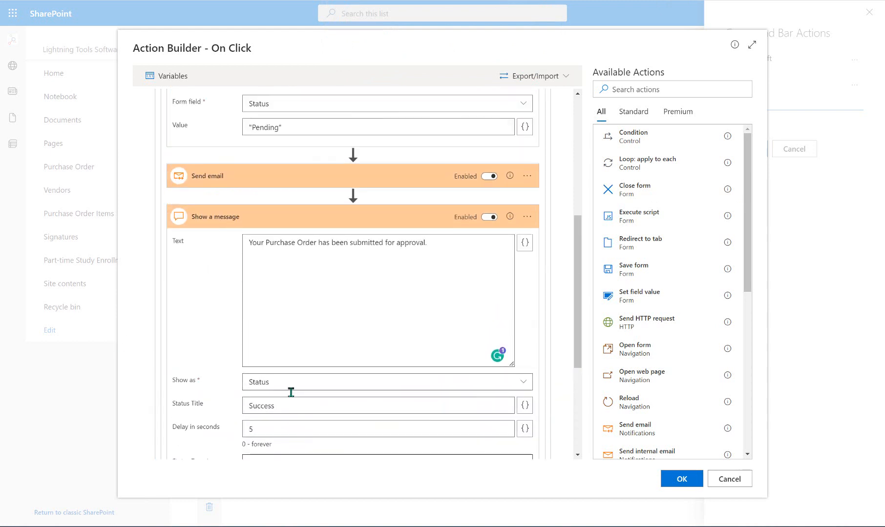
pyautogui.scroll(3, 322, 248)
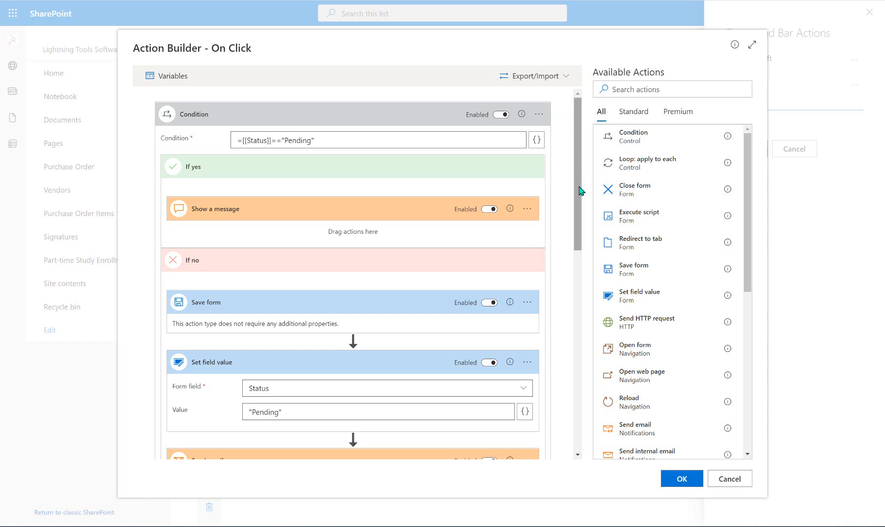
# - Confirm the Submit for Approval action and move it above Cancel
pyautogui.click(692, 481)
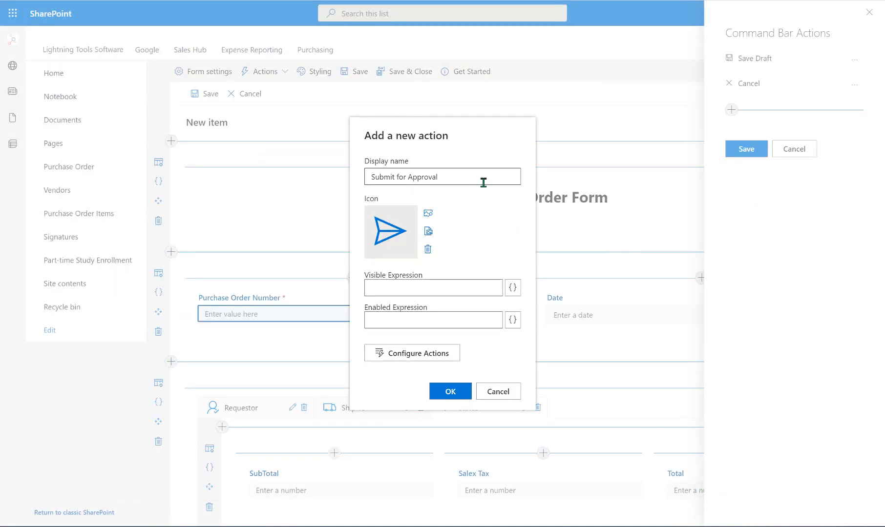
pyautogui.click(432, 396)
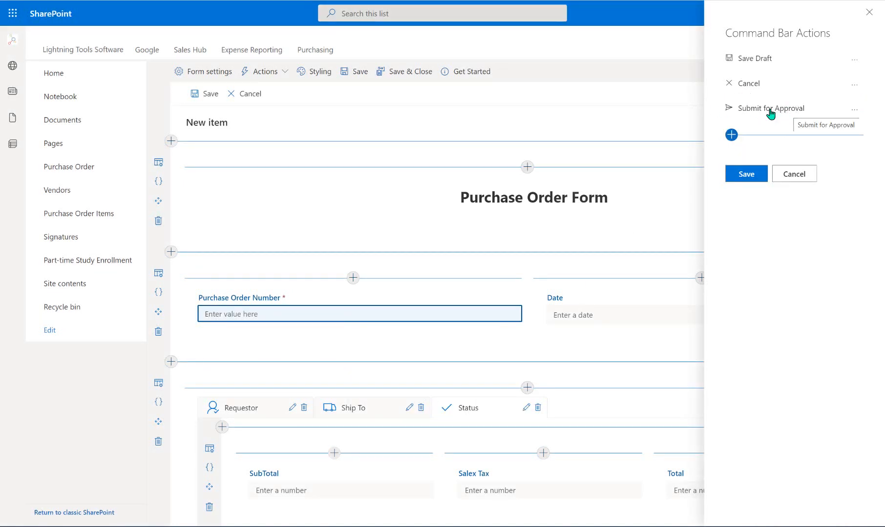
pyautogui.click(855, 110)
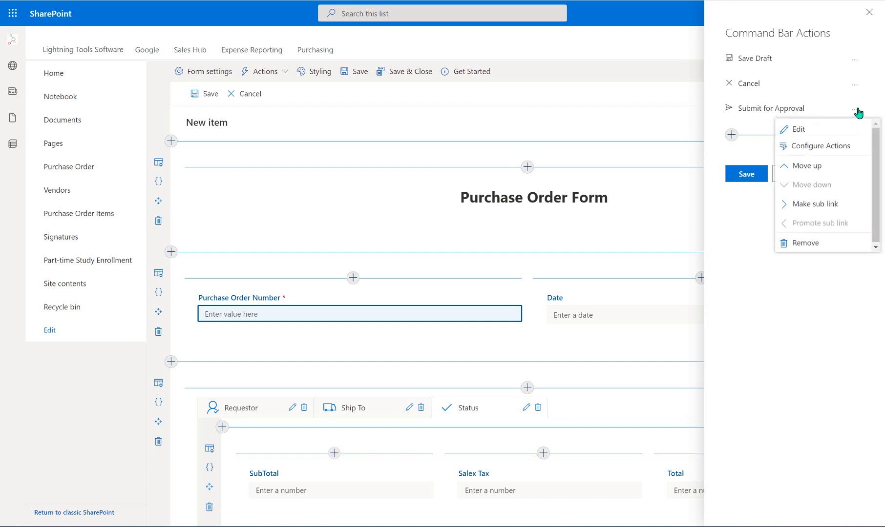
pyautogui.click(826, 167)
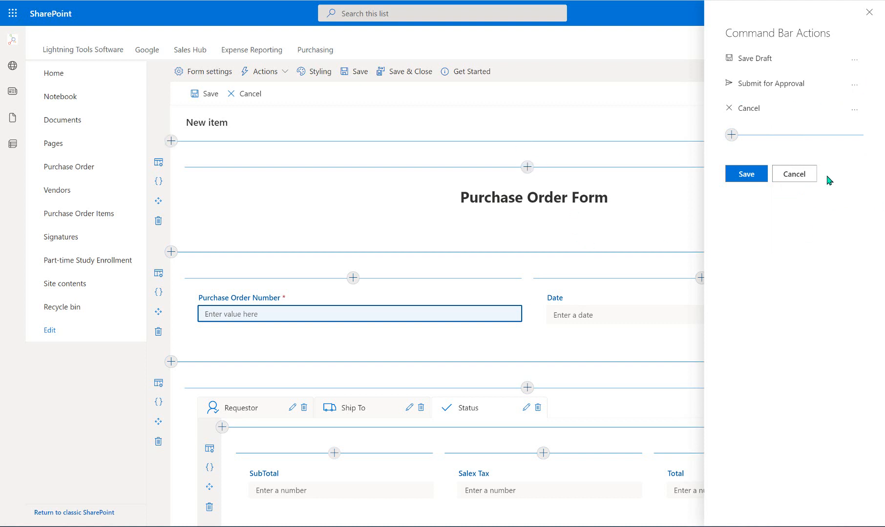
# - Save the command bar with Save Draft, Submit for Approval and Cancel
pyautogui.click(854, 85)
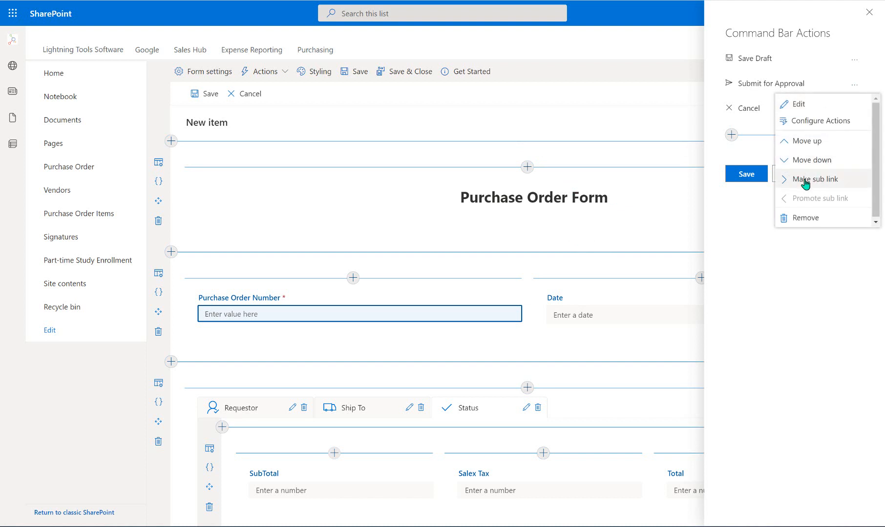
pyautogui.click(793, 340)
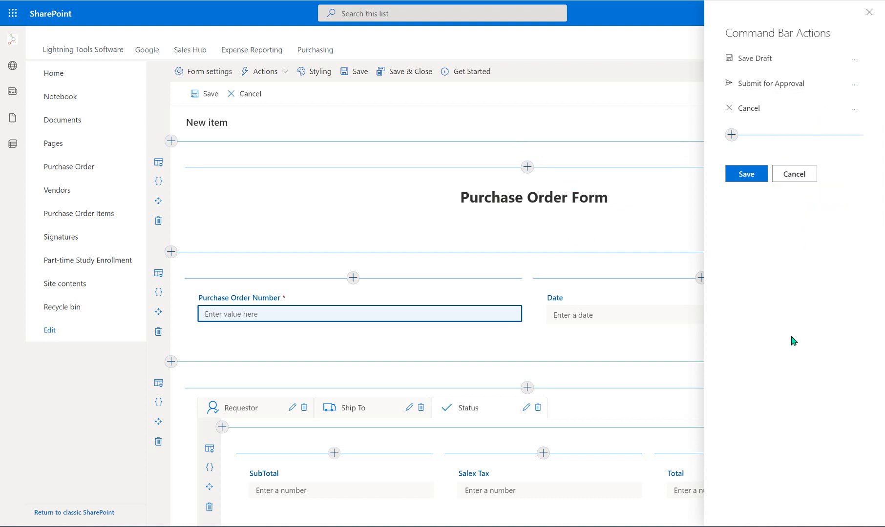
pyautogui.click(758, 181)
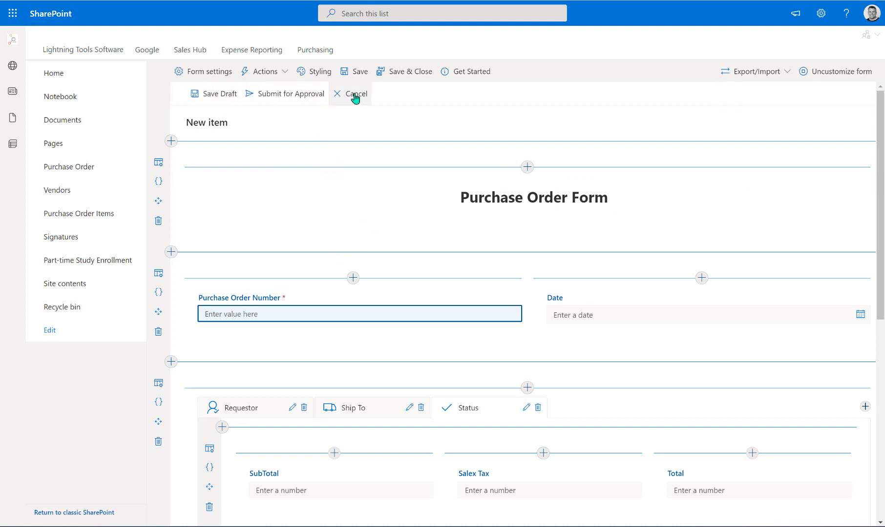
pyautogui.scroll(-5, 559, 255)
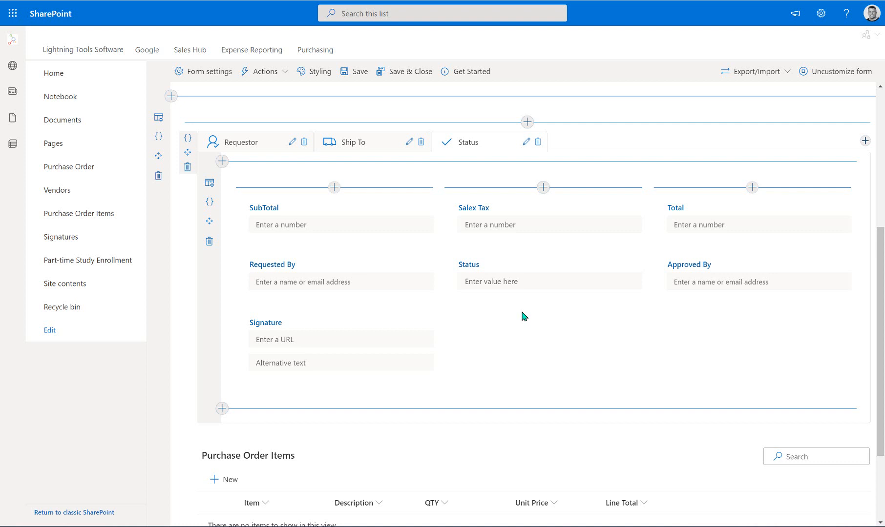
pyautogui.moveTo(519, 296)
# - Add a Button with actions below Status, rename it Approve, and untick Is Primary button
pyautogui.click(543, 301)
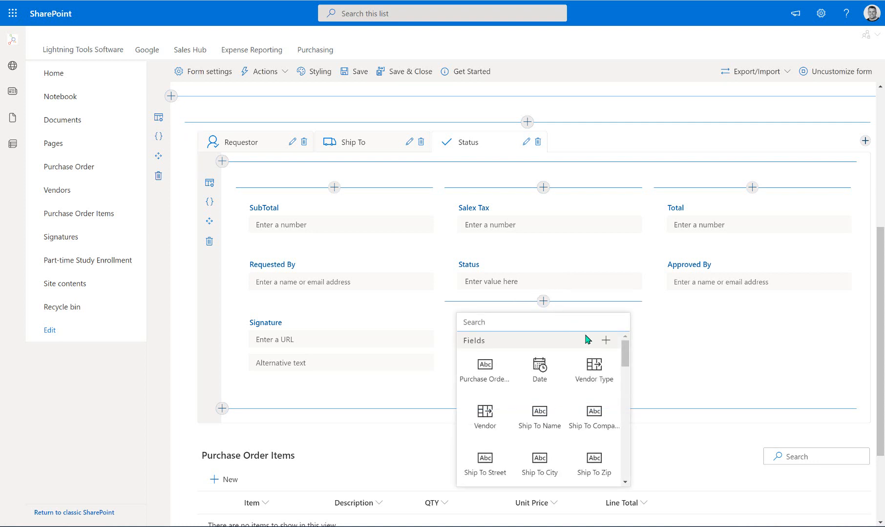
pyautogui.moveTo(623, 347); pyautogui.dragTo(615, 438)
pyautogui.click(539, 356)
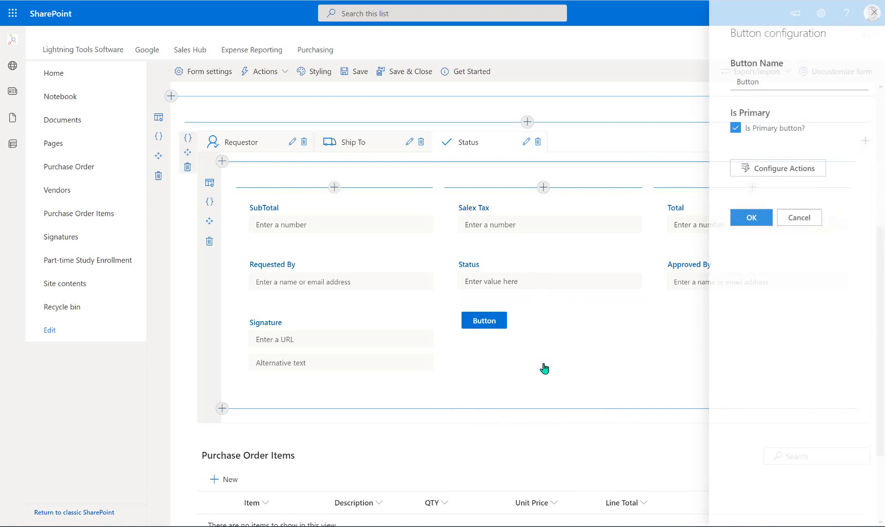
pyautogui.doubleClick(752, 80)
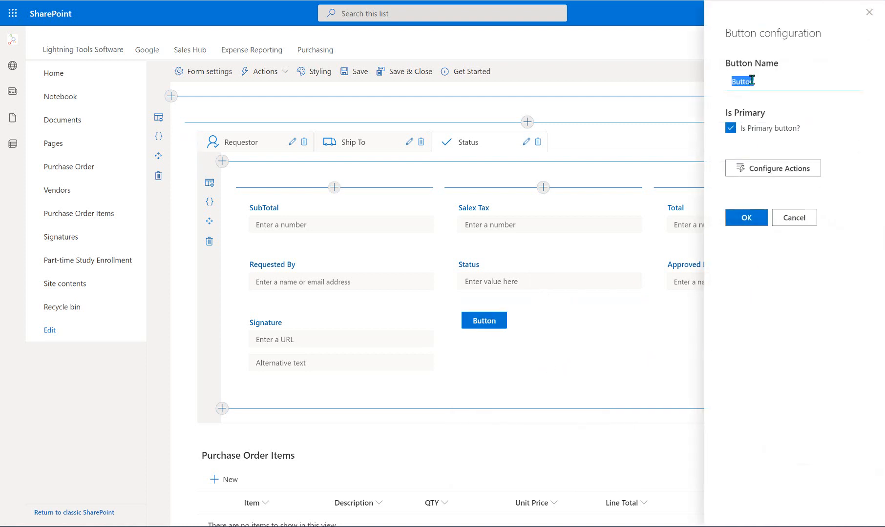
pyautogui.write('Approve')
pyautogui.click(735, 128)
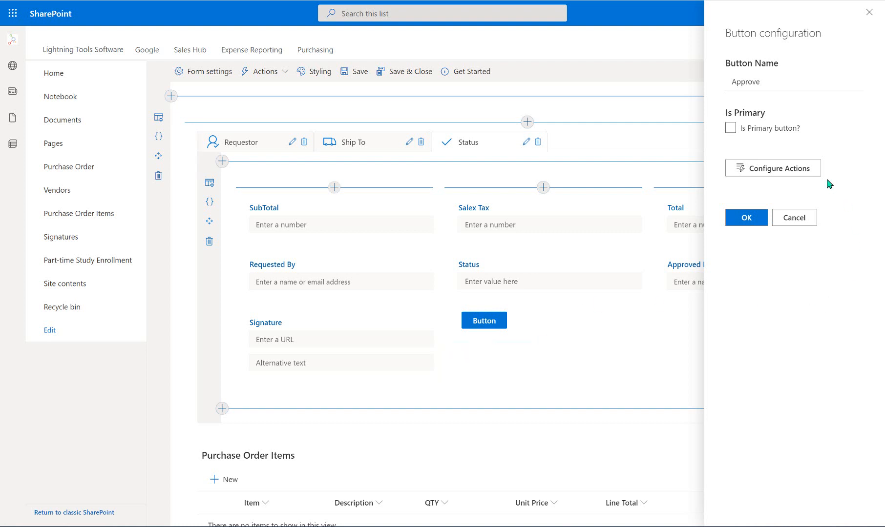
# - Give the Approve button's On Click flow Save form, Set field value, Save form and Close form steps
pyautogui.click(798, 172)
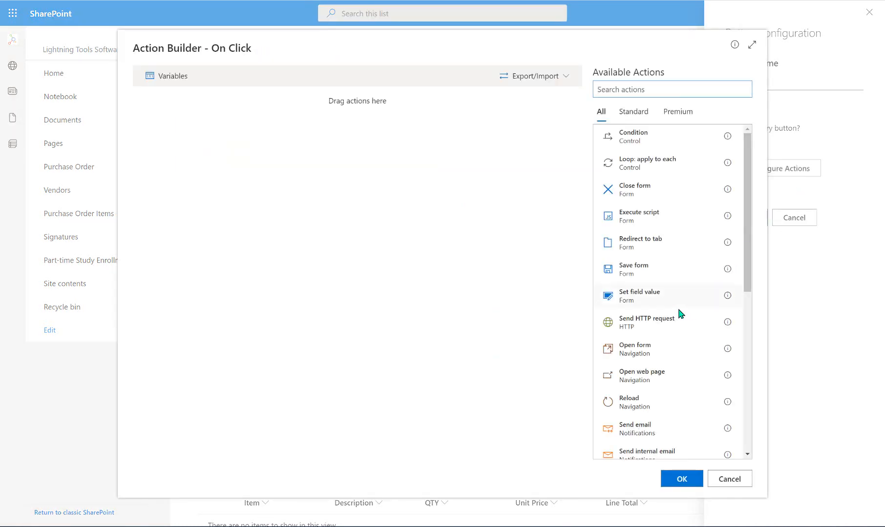
pyautogui.click(662, 269)
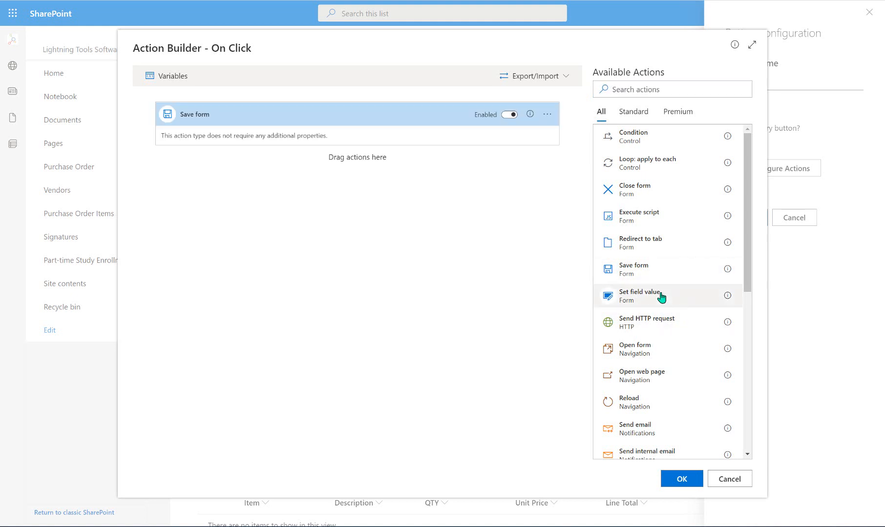
pyautogui.click(662, 298)
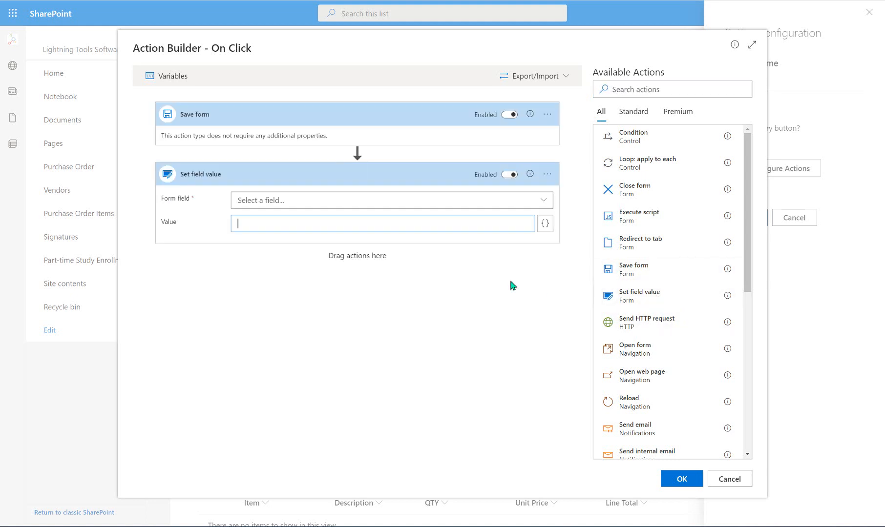
pyautogui.click(652, 271)
pyautogui.click(647, 200)
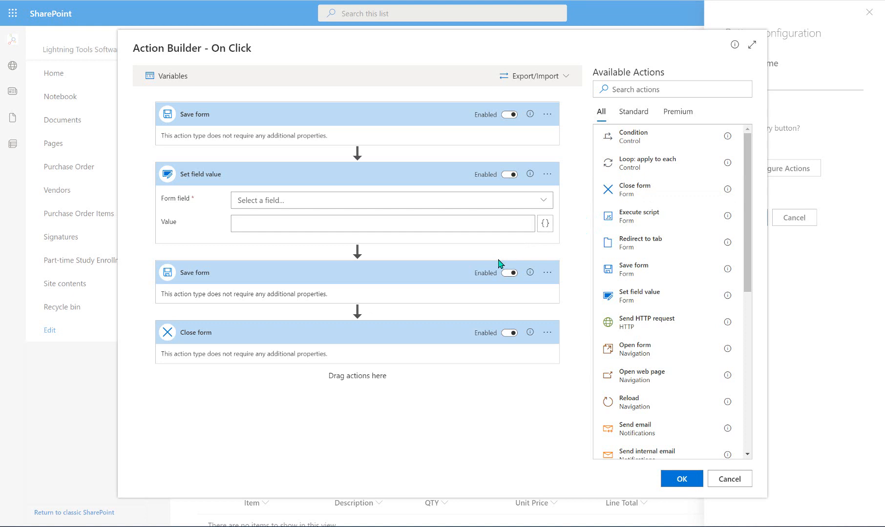
# - Make the Set field value step change Status to 'Approved', and add another Set field value before Close form
pyautogui.click(542, 200)
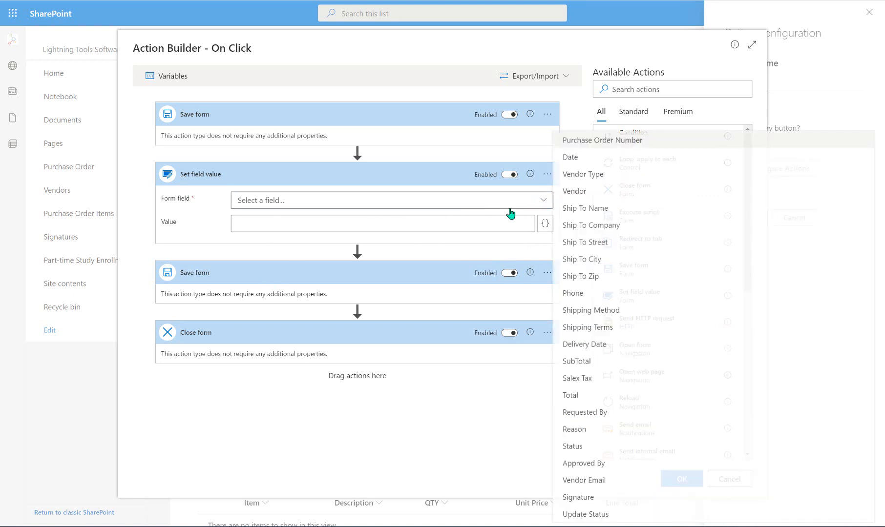
pyautogui.click(618, 445)
pyautogui.click(375, 224)
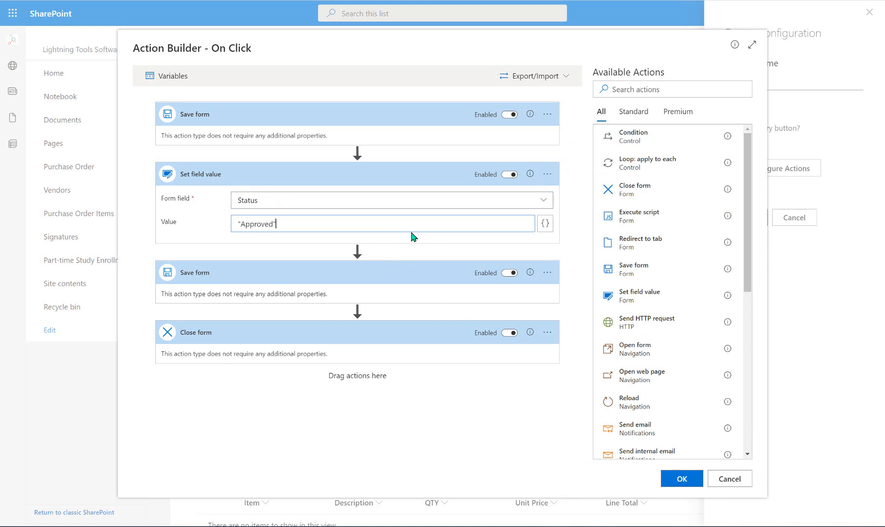
pyautogui.scroll(-2, 610, 389)
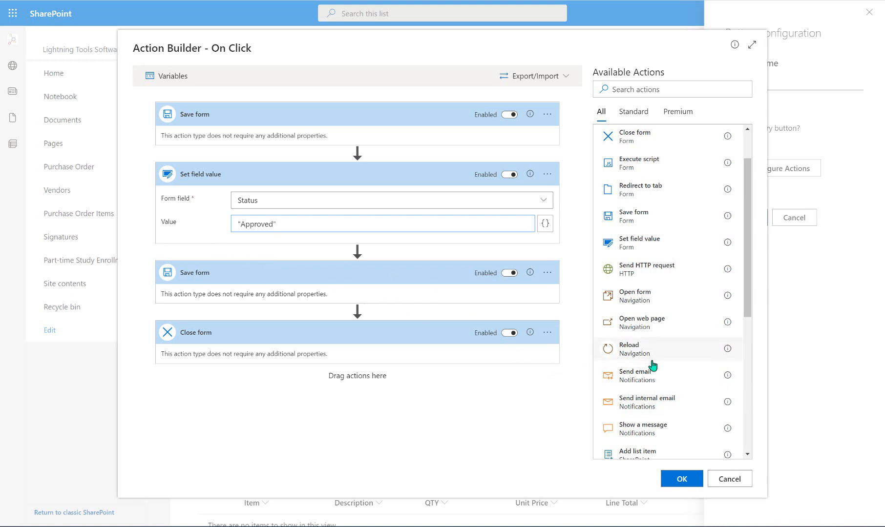
pyautogui.scroll(-1, 653, 369)
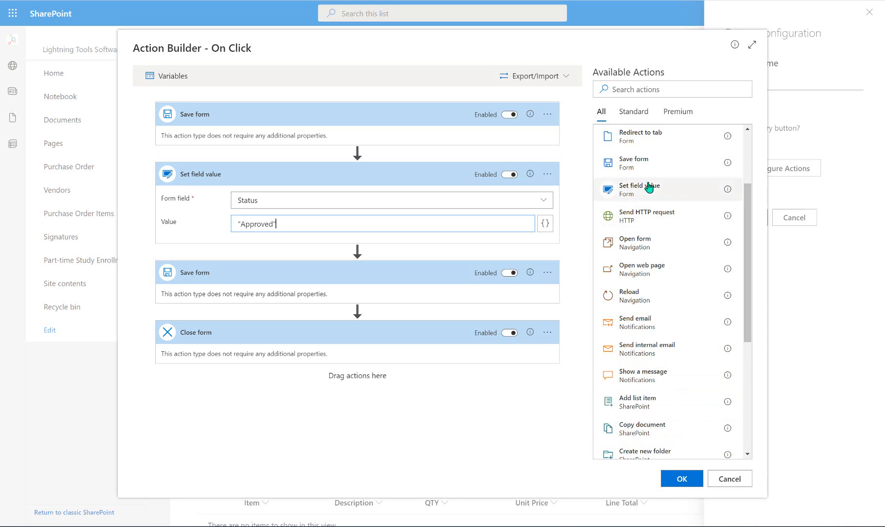
pyautogui.moveTo(647, 188); pyautogui.dragTo(450, 348)
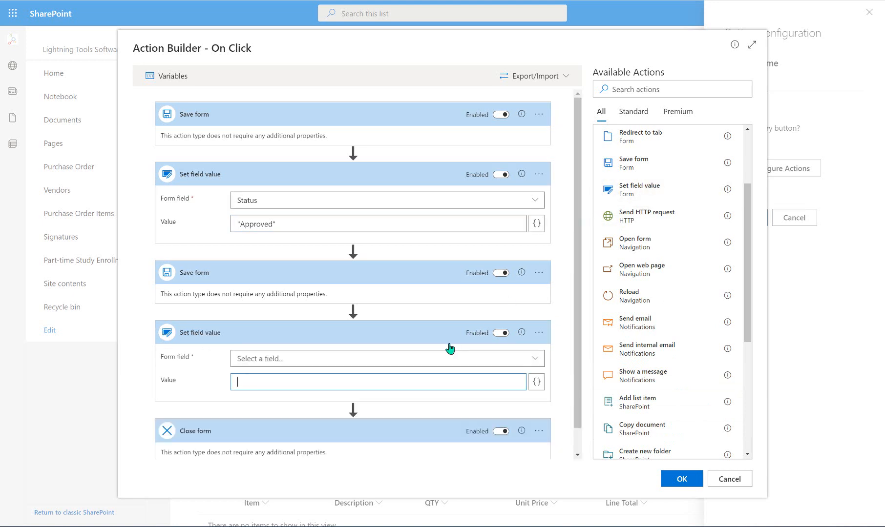
pyautogui.click(531, 359)
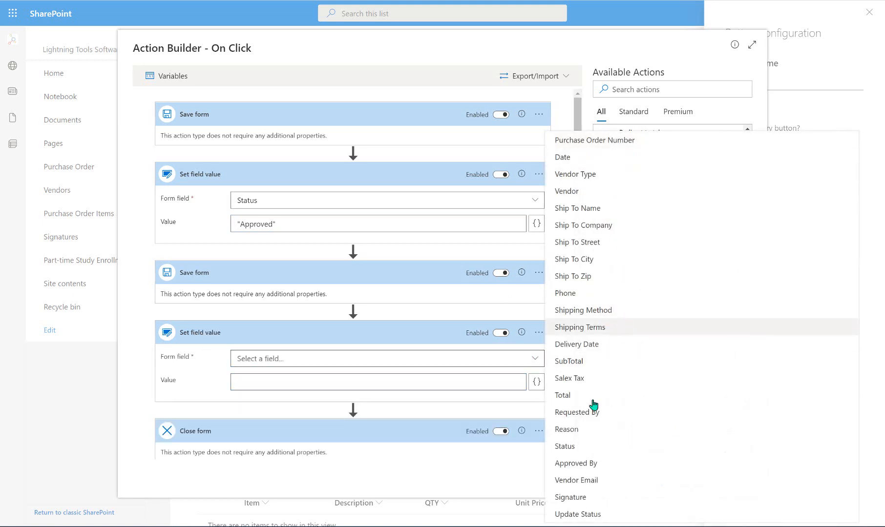
pyautogui.click(599, 464)
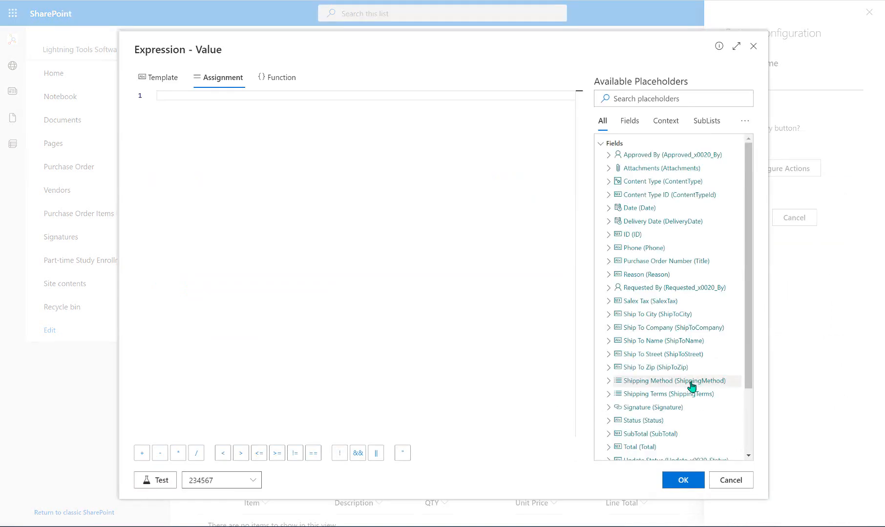
pyautogui.scroll(-3, 694, 388)
pyautogui.click(651, 431)
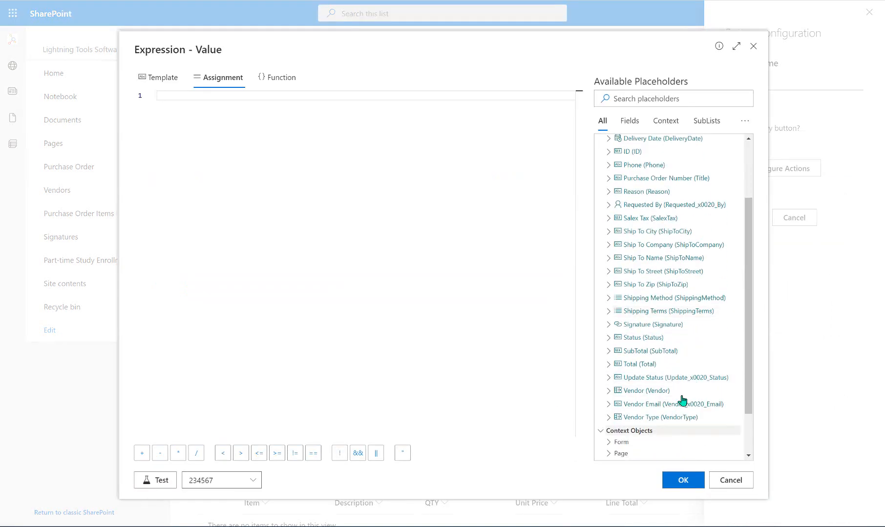
pyautogui.scroll(-2, 698, 346)
pyautogui.click(630, 419)
pyautogui.scroll(-3, 653, 306)
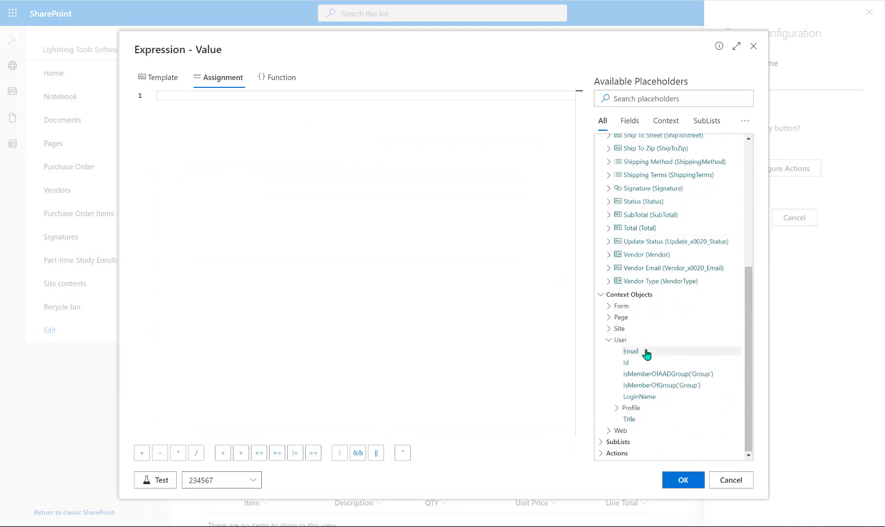
pyautogui.click(630, 420)
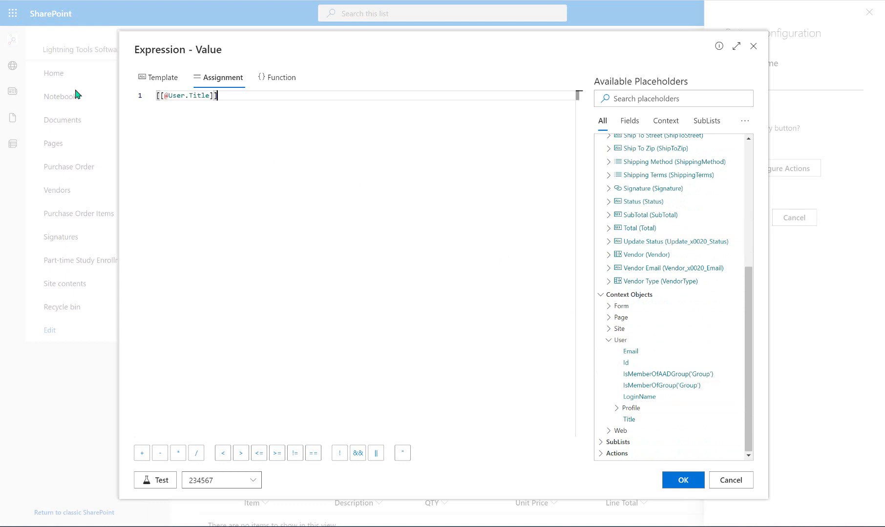
pyautogui.click(683, 480)
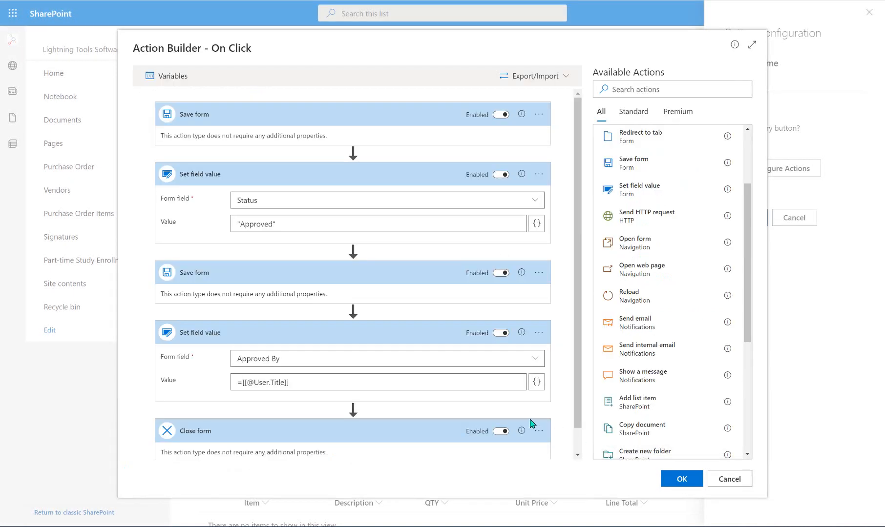
# - Move the second Save form below the Approved By step and confirm the click actions
pyautogui.scroll(-2, 390, 280)
pyautogui.scroll(2, 389, 281)
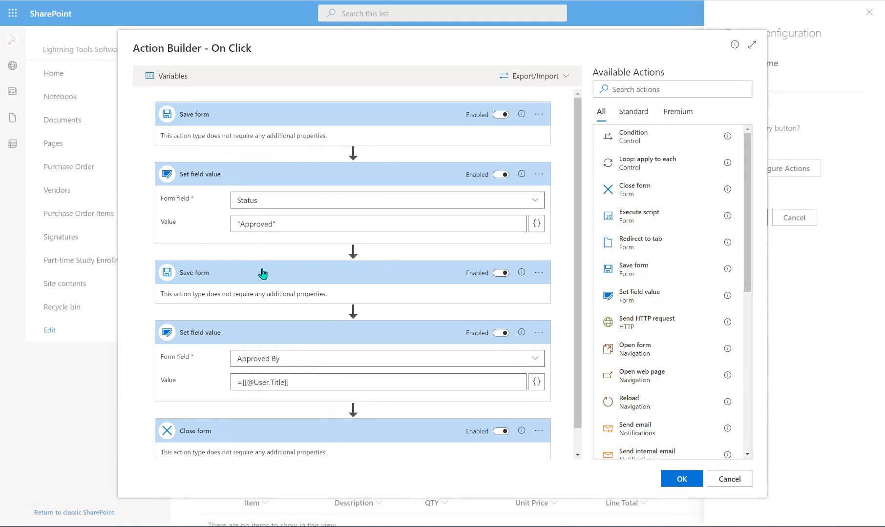
pyautogui.moveTo(263, 274); pyautogui.dragTo(254, 412)
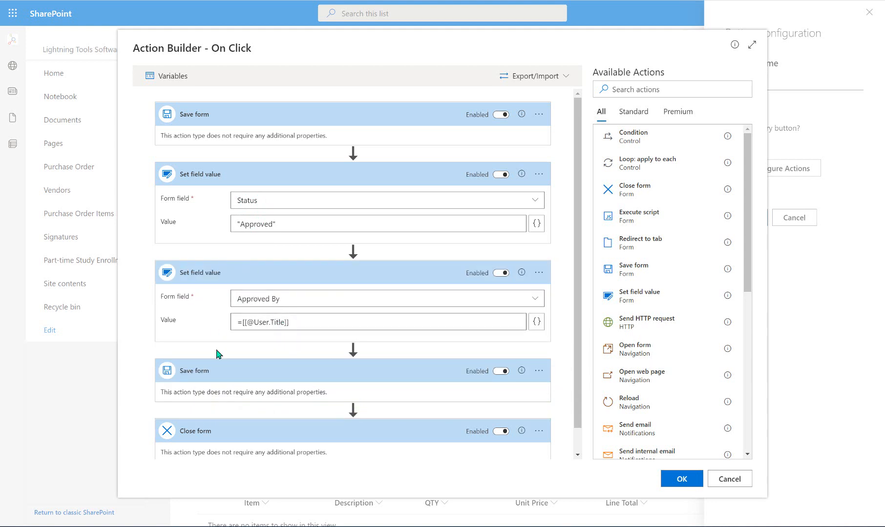
pyautogui.scroll(-2, 577, 374)
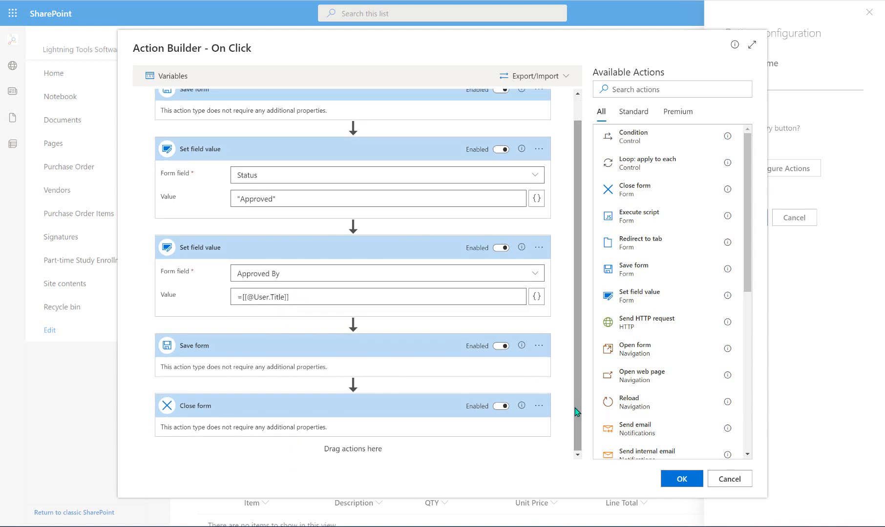
pyautogui.click(686, 479)
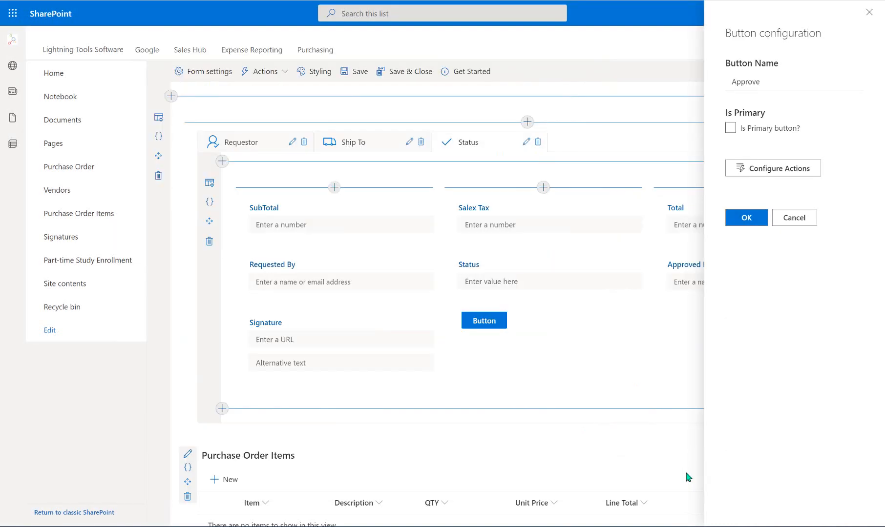
# - Apply the Approve button settings, then open its Visible and Enabled expressions
pyautogui.click(752, 217)
pyautogui.moveTo(503, 322)
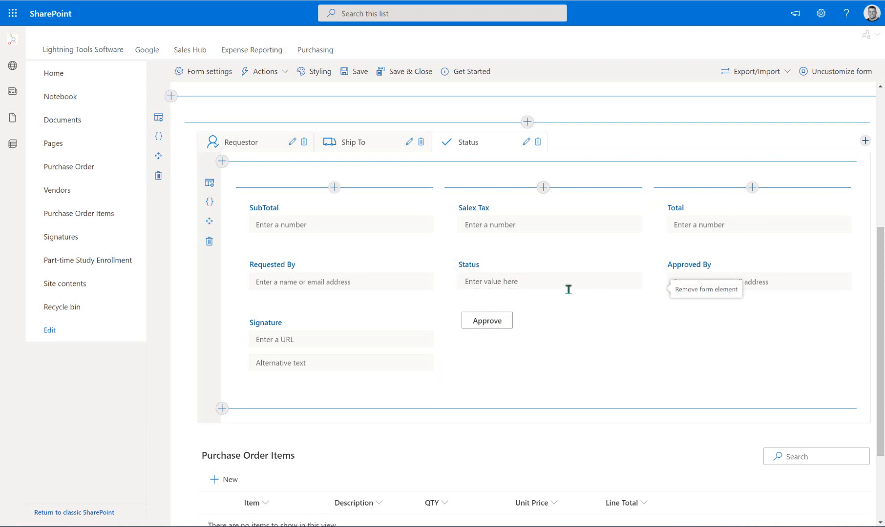
pyautogui.click(449, 316)
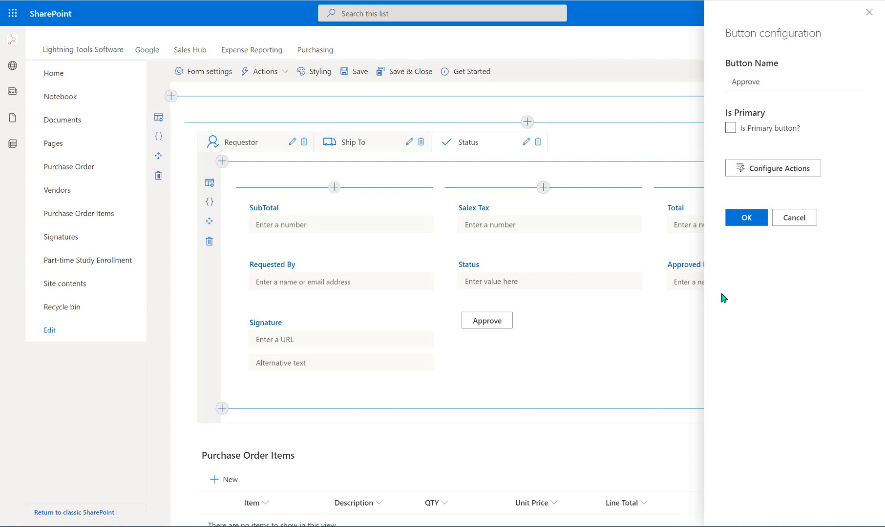
pyautogui.click(800, 218)
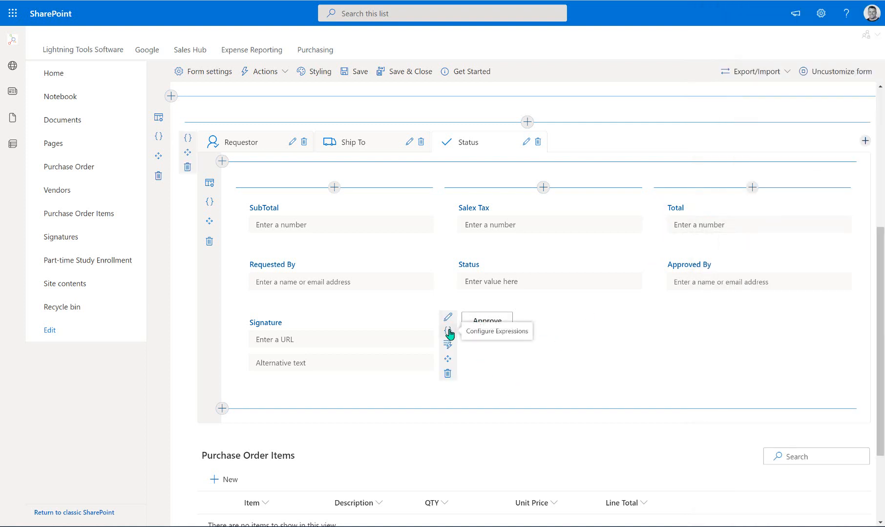
pyautogui.click(449, 332)
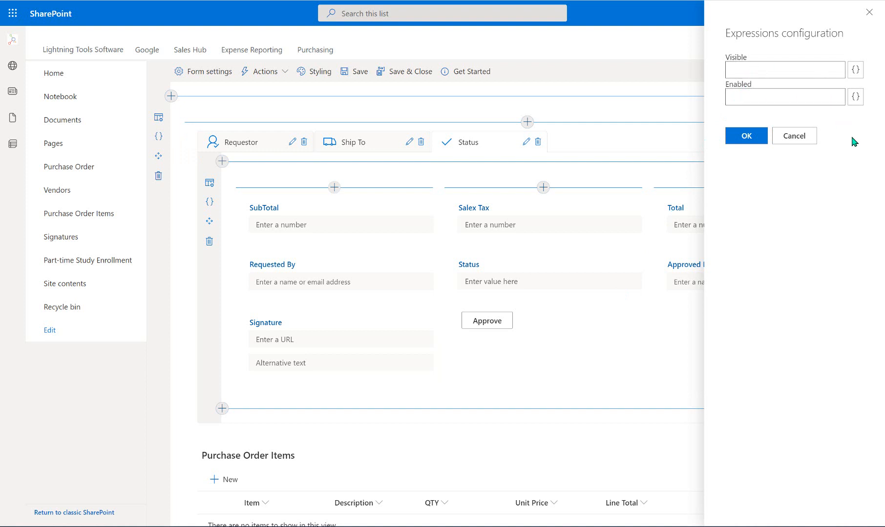
# - Insert the User IsMemberOfGroup placeholder into the Enabled expression
pyautogui.click(855, 96)
pyautogui.scroll(-3, 674, 266)
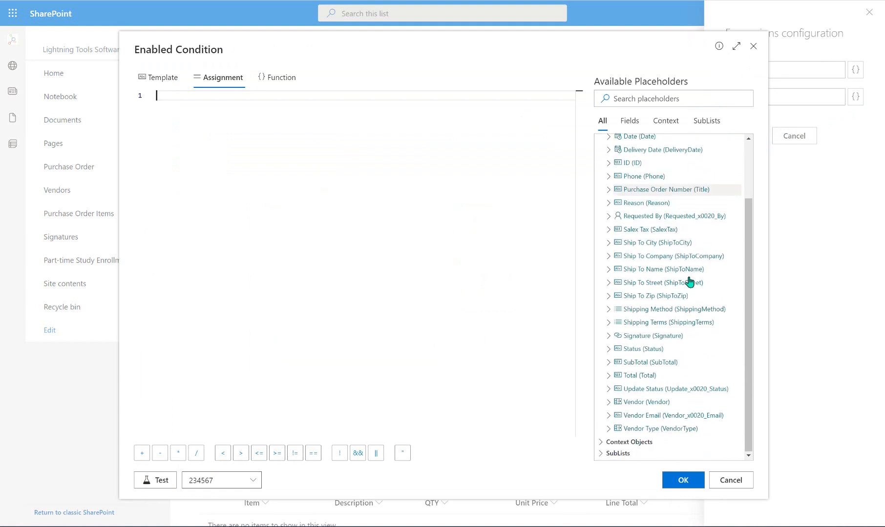
pyautogui.click(602, 448)
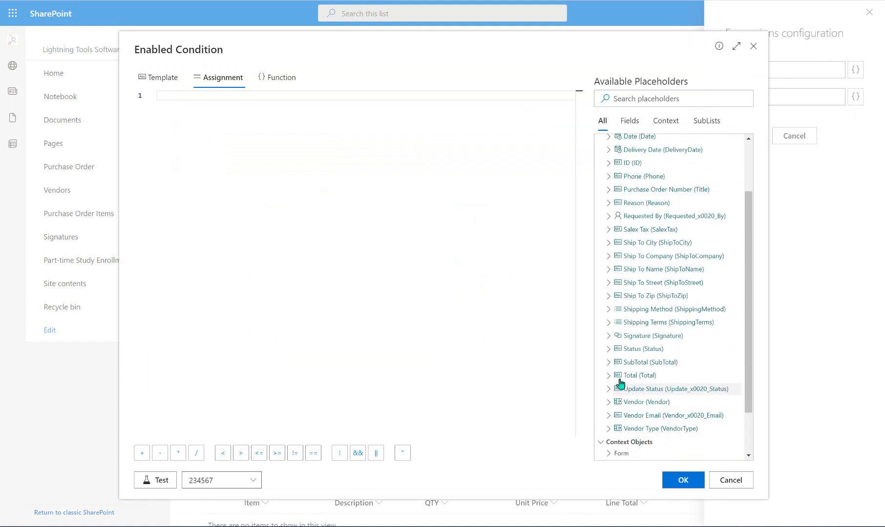
pyautogui.scroll(-2, 635, 388)
pyautogui.click(672, 431)
pyautogui.scroll(-3, 676, 426)
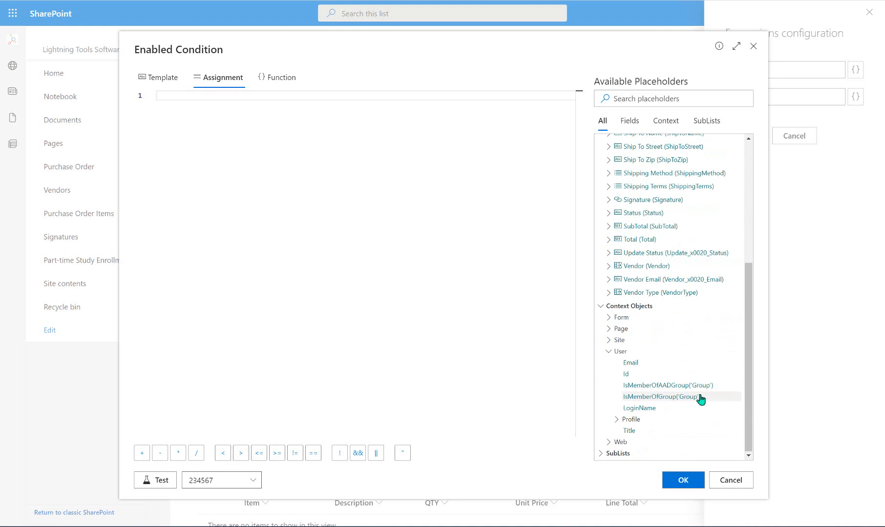
pyautogui.click(679, 398)
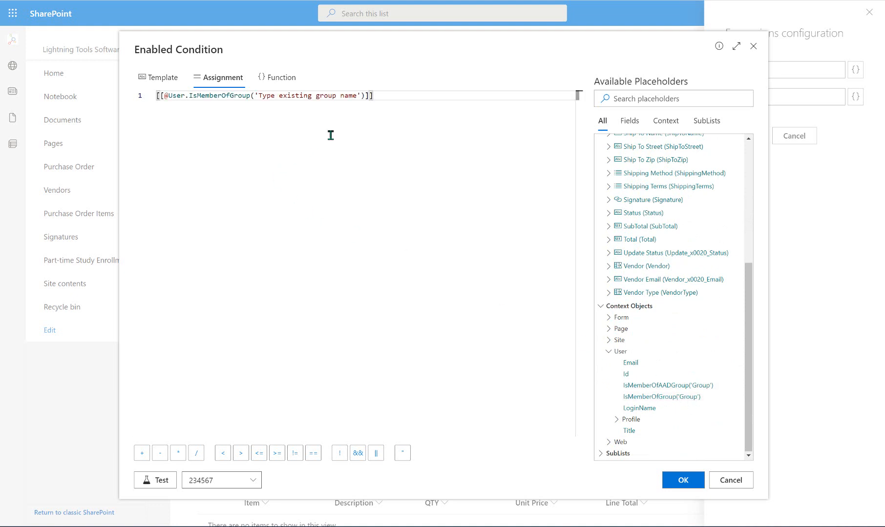
# - Set the group name to 'PO Approvers' and apply the Enabled expression to Approve
pyautogui.moveTo(356, 95); pyautogui.dragTo(262, 97)
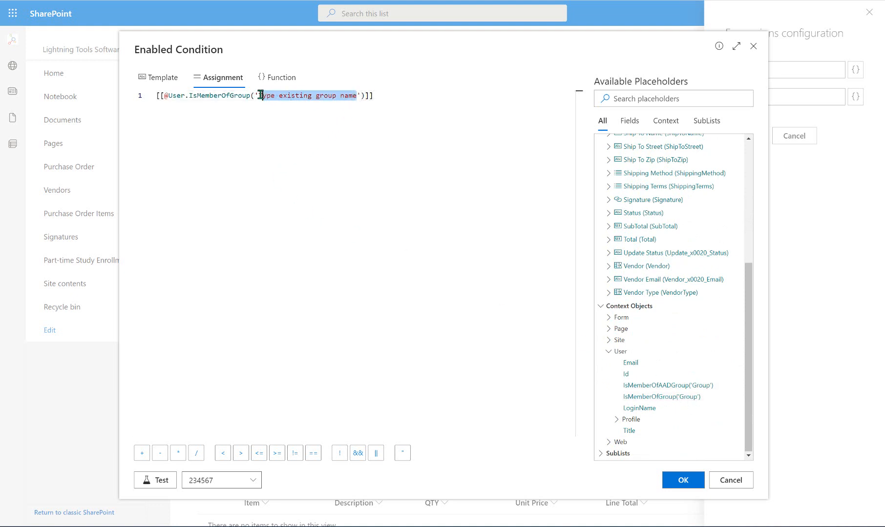
pyautogui.press('BackSpace')
pyautogui.press('BackSpace')
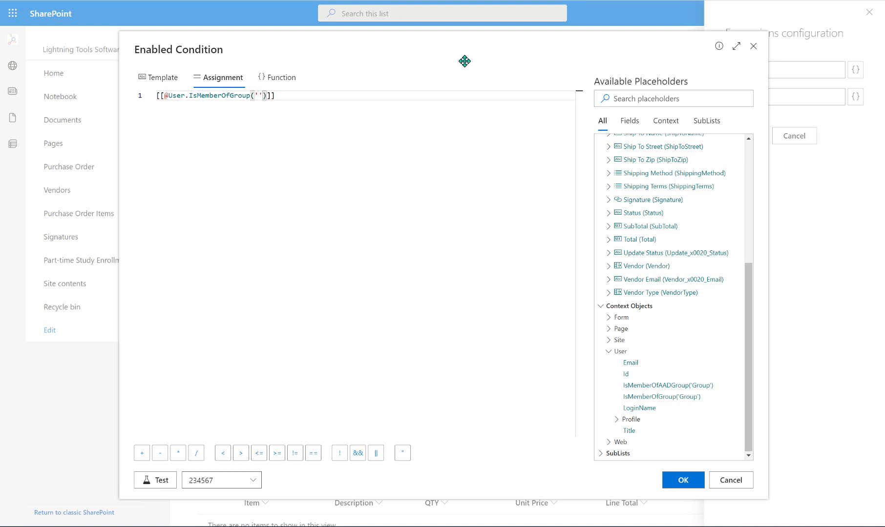
pyautogui.write('PO Approvers')
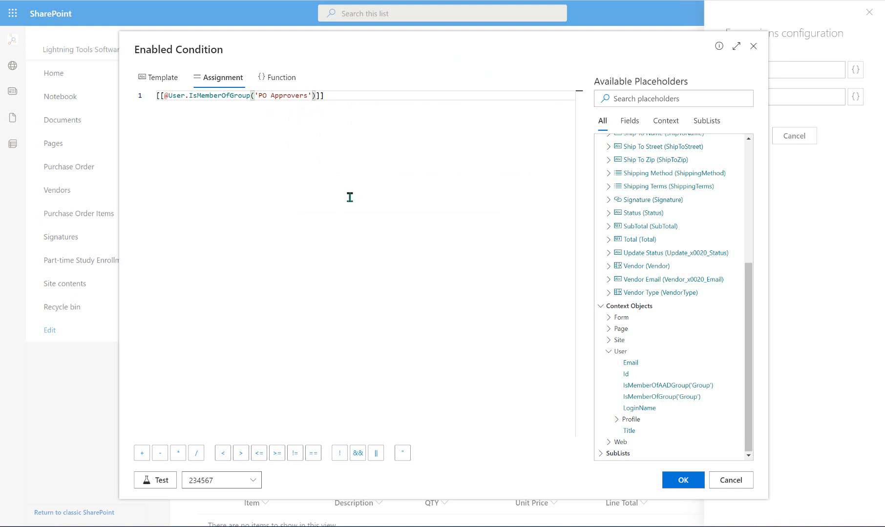
pyautogui.click(349, 195)
pyautogui.click(681, 480)
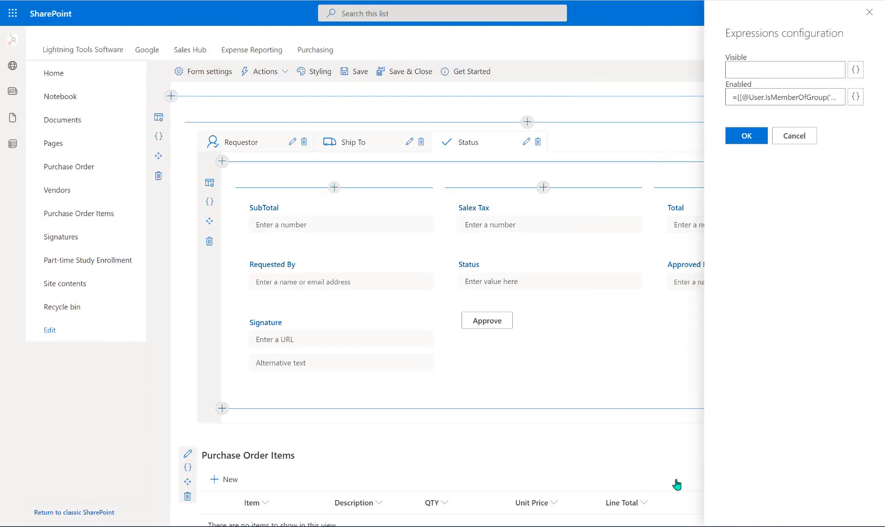
pyautogui.click(747, 137)
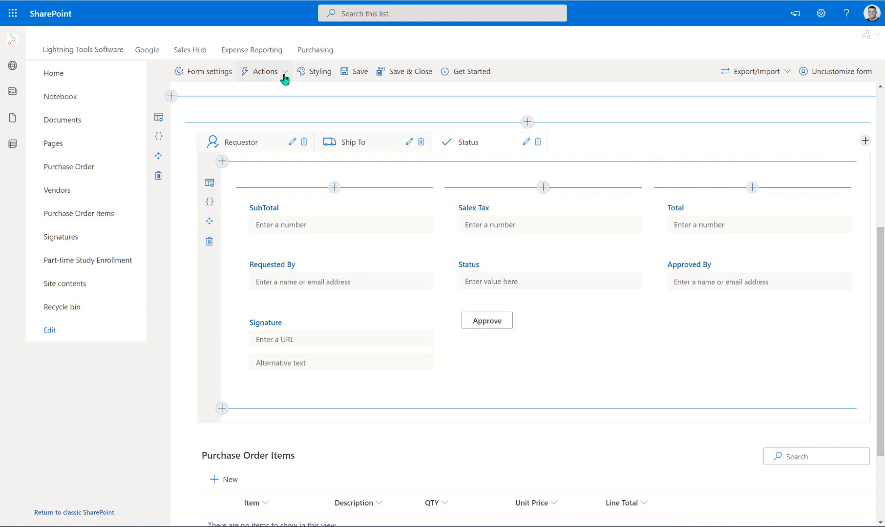
# - Check the After-Form Load Redirect to tab step opens Requestor, then save the Form Load actions
pyautogui.click(258, 75)
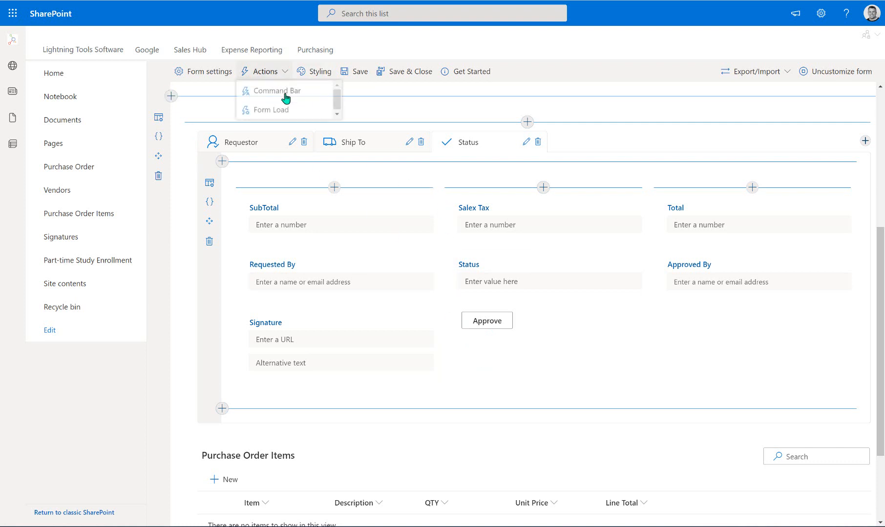
pyautogui.click(287, 111)
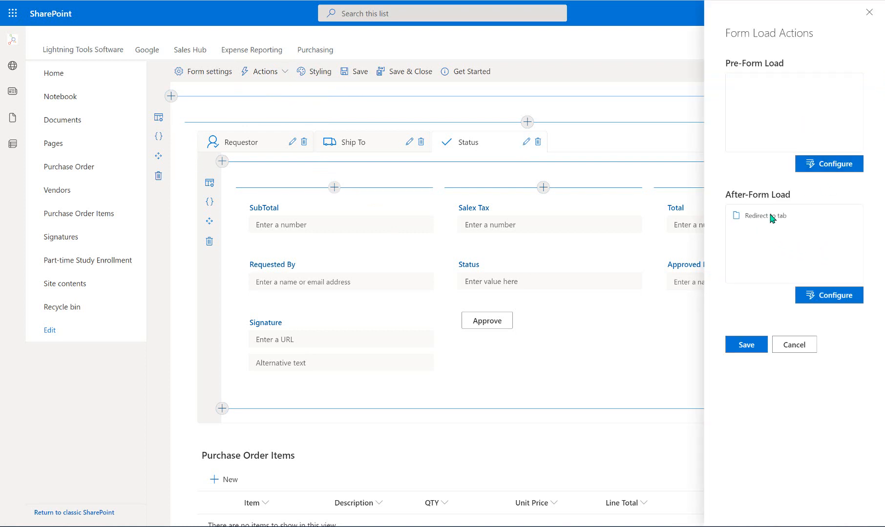
pyautogui.click(830, 293)
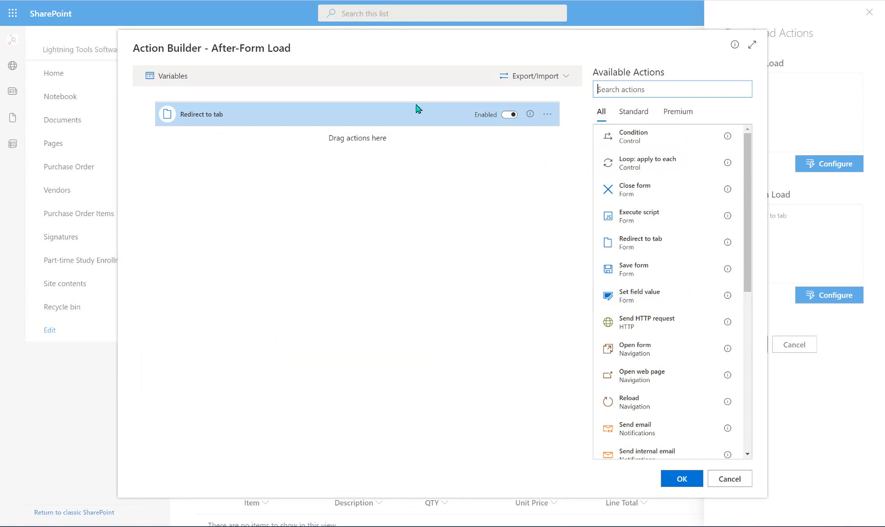
pyautogui.click(255, 123)
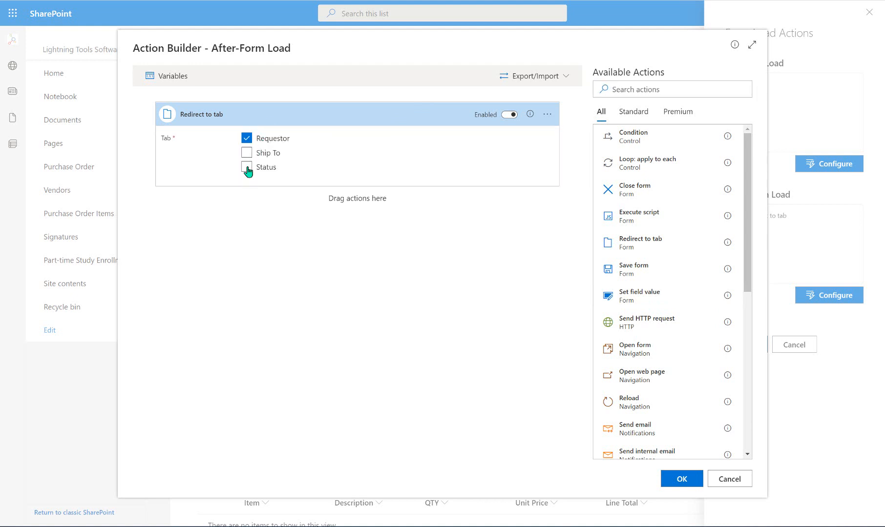
pyautogui.click(690, 480)
pyautogui.click(744, 346)
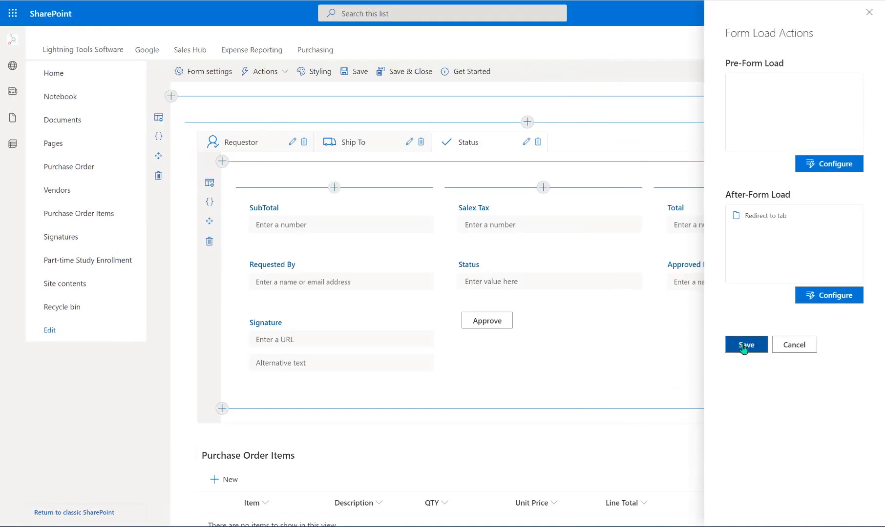